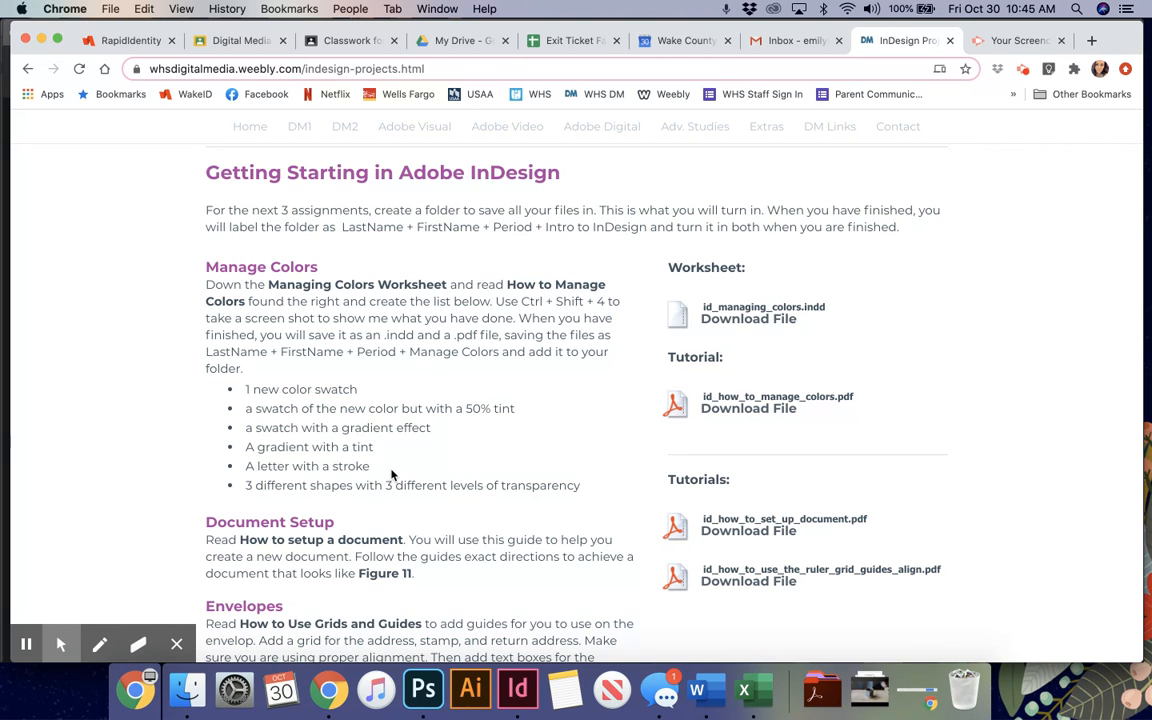
Step: Review the Document Setup assignment instructions and the matching tutorial links on the InDesign projects page
scroll(390, 475, down, 2)
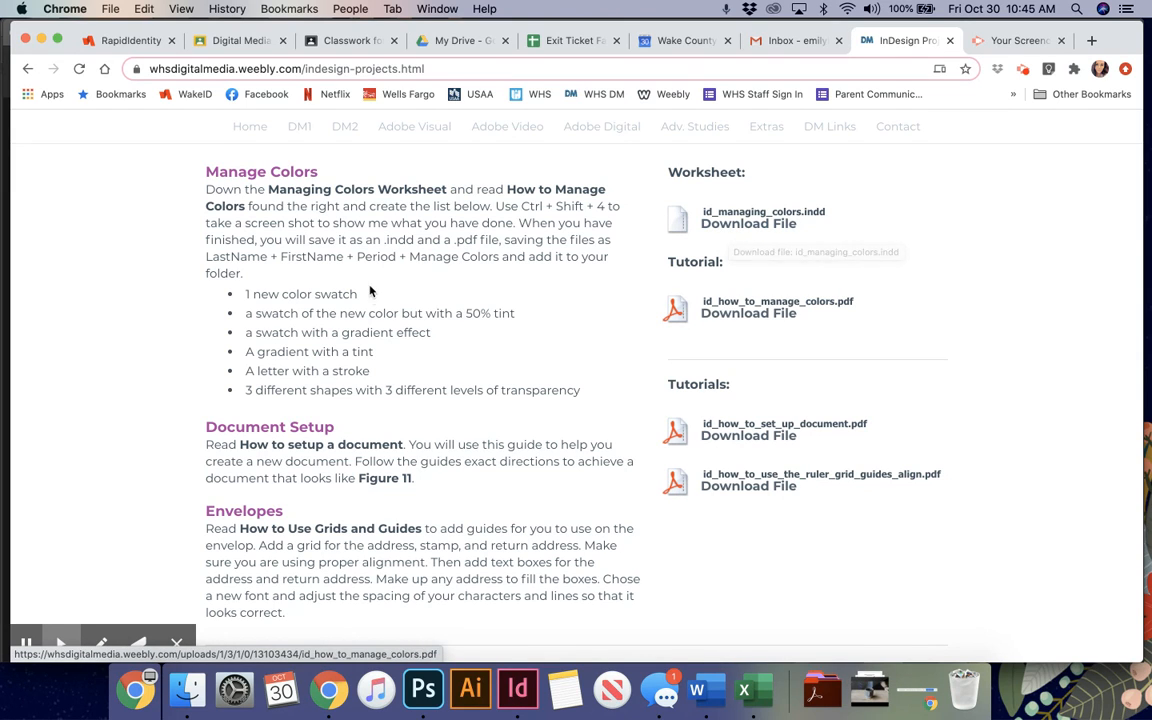
scroll(400, 340, down, 2)
drag(426, 393, 195, 337)
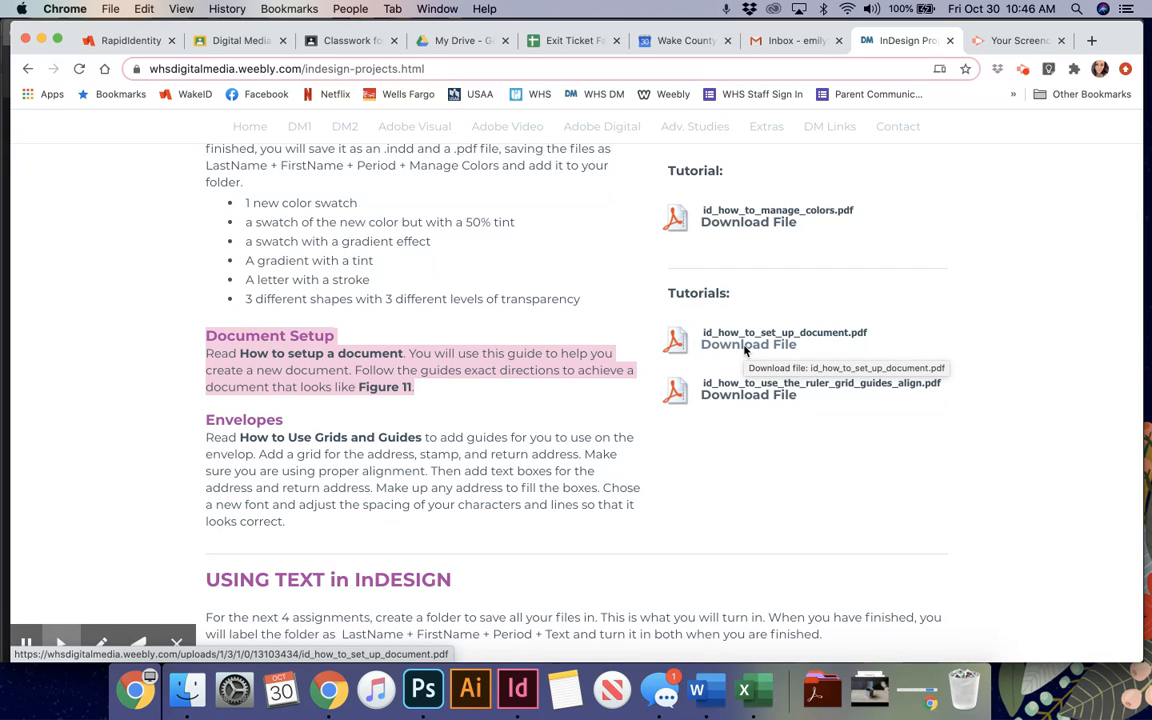
click(800, 308)
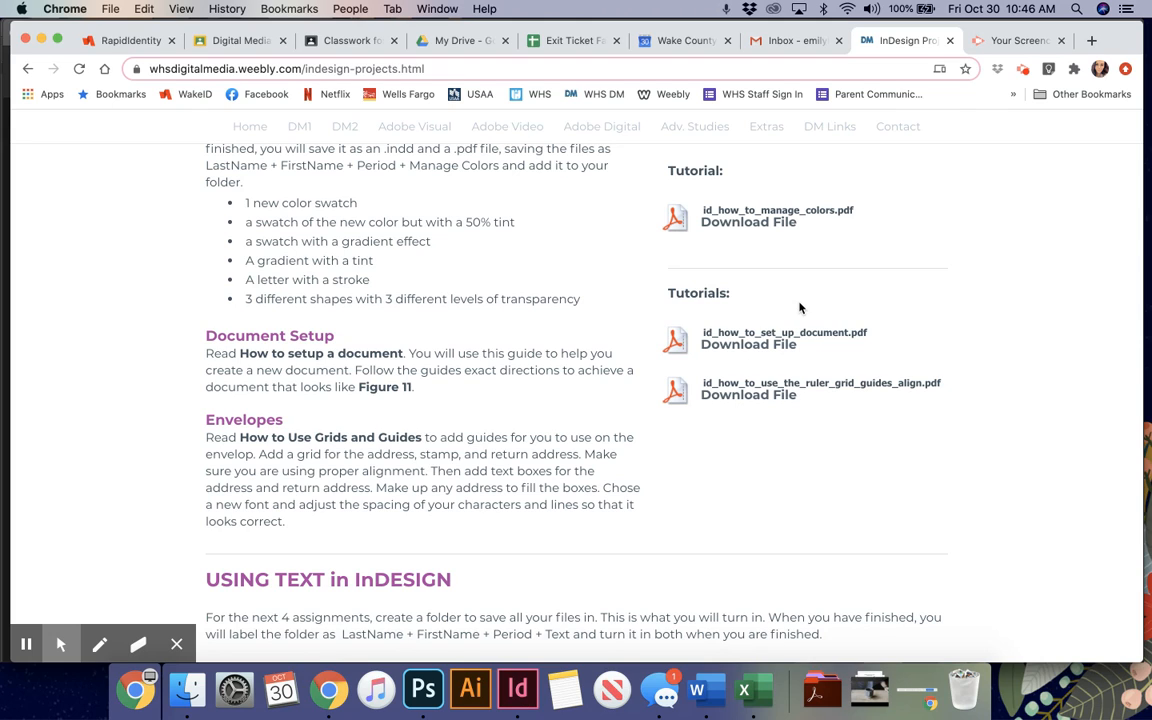
Step: Switch to Adobe InDesign, start a new document and show all blank print presets
click(520, 690)
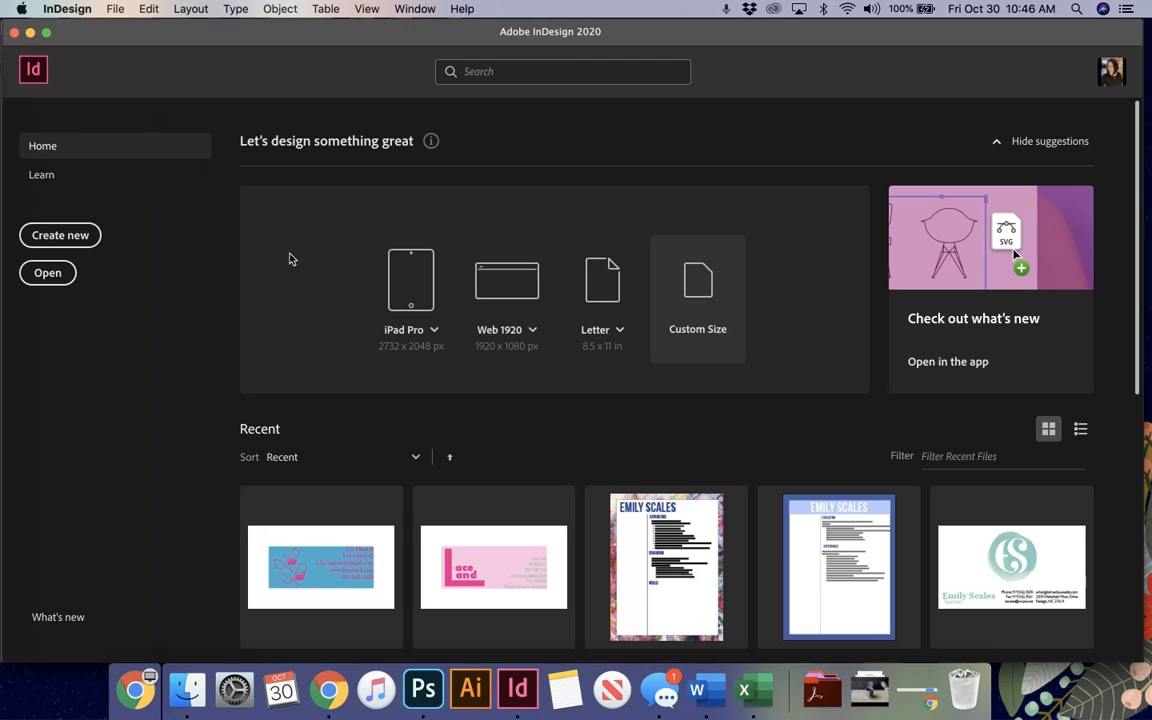
click(60, 236)
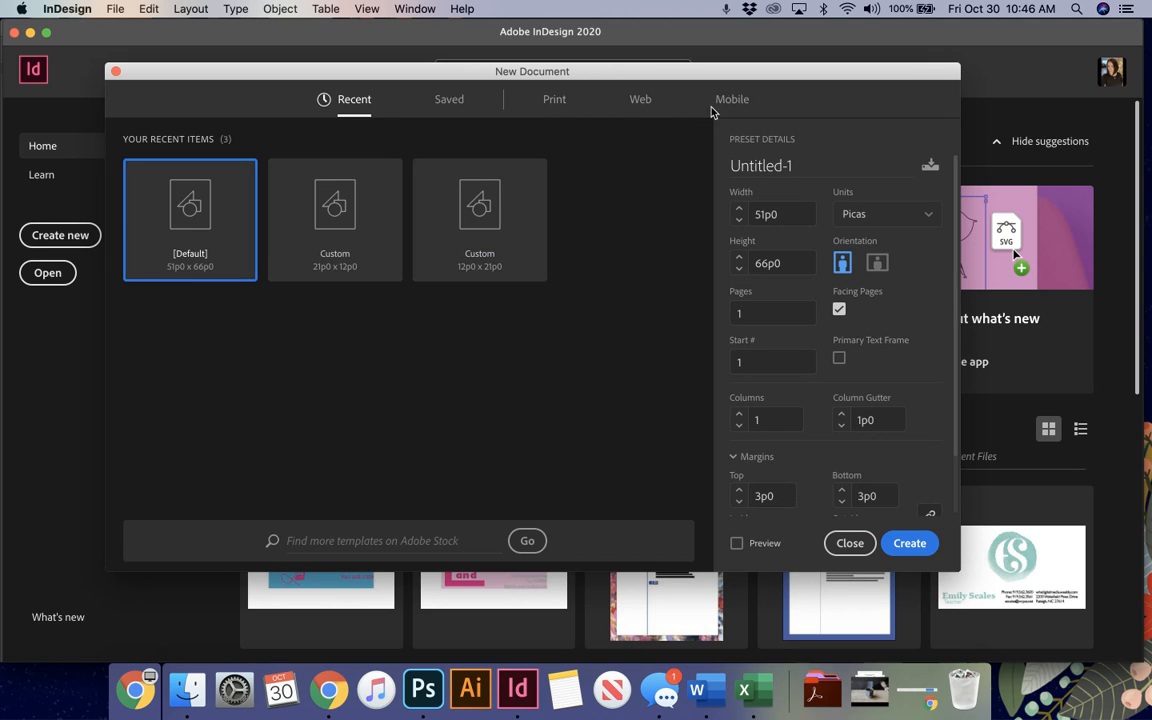
click(556, 100)
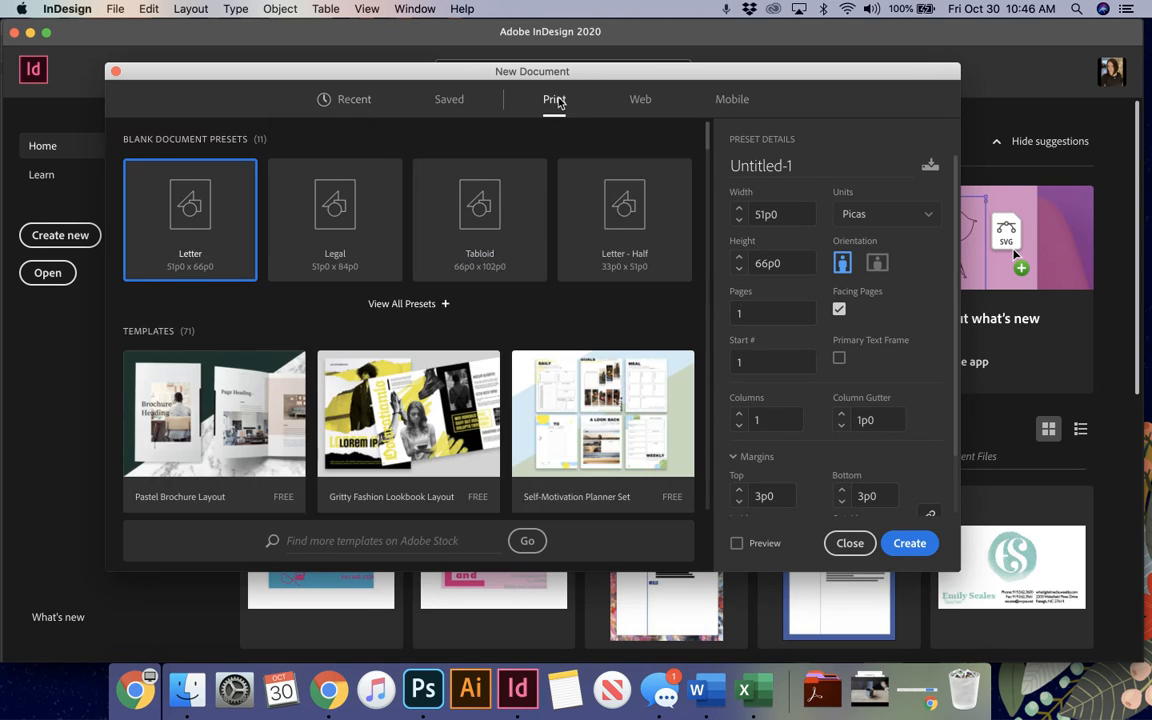
click(385, 304)
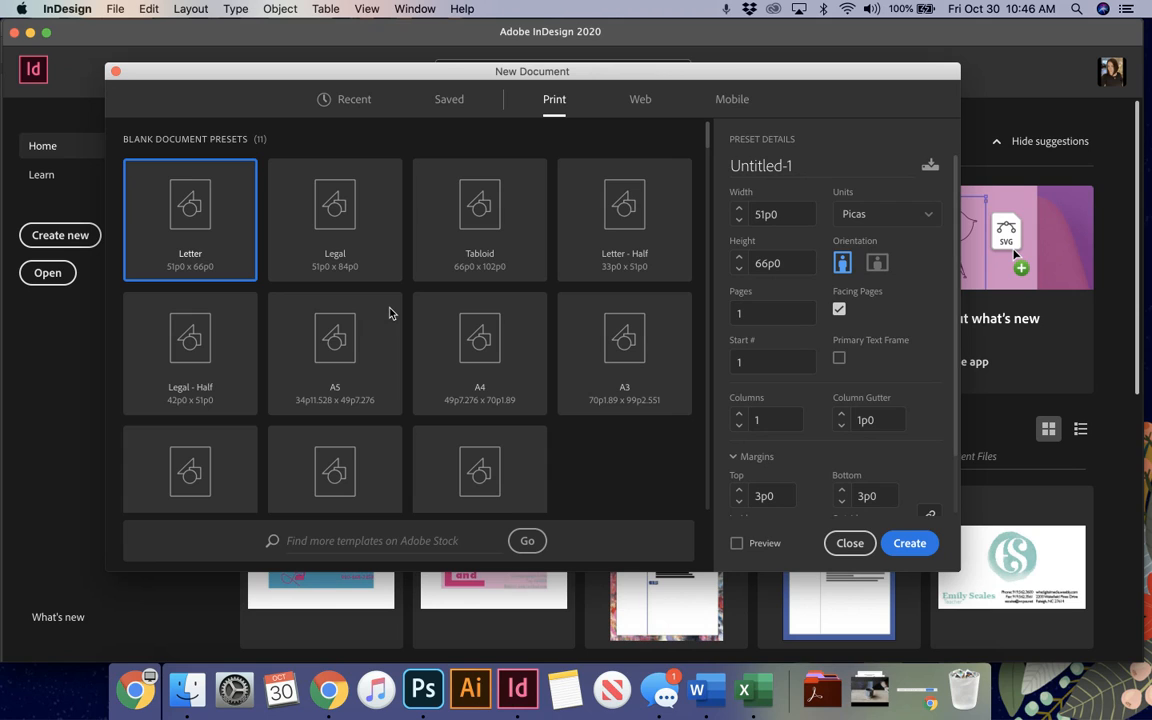
scroll(390, 313, down, 3)
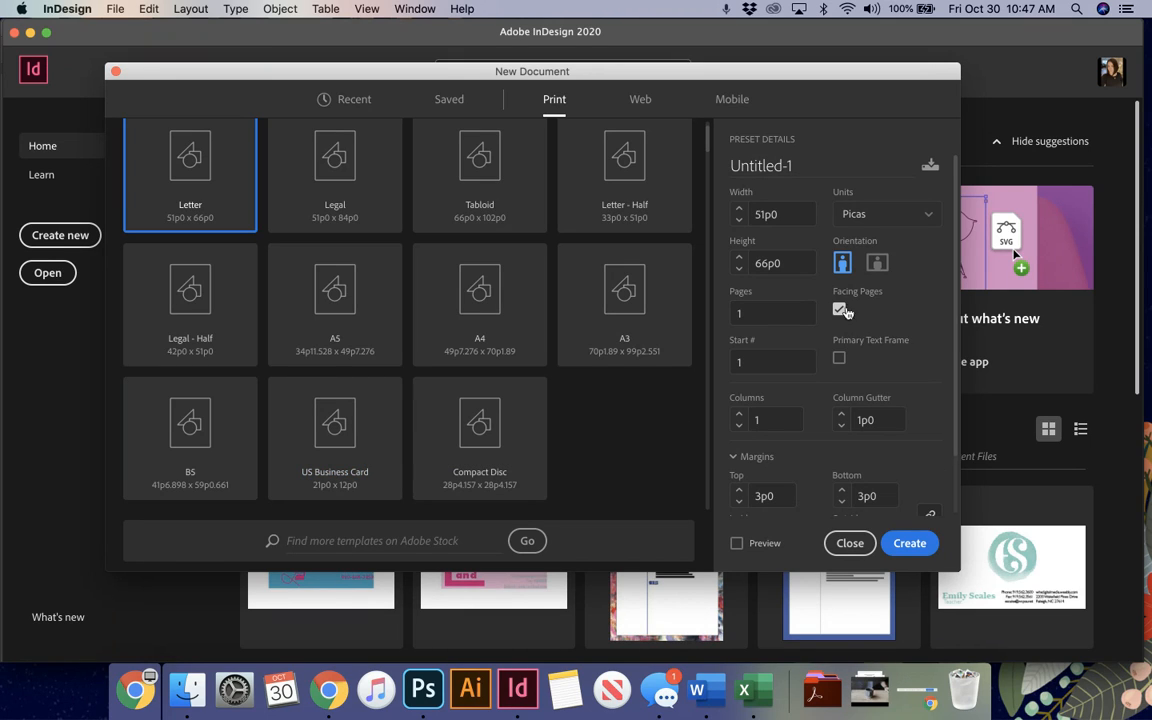
Step: Set the measurement units of the new Letter document to Inches
click(889, 218)
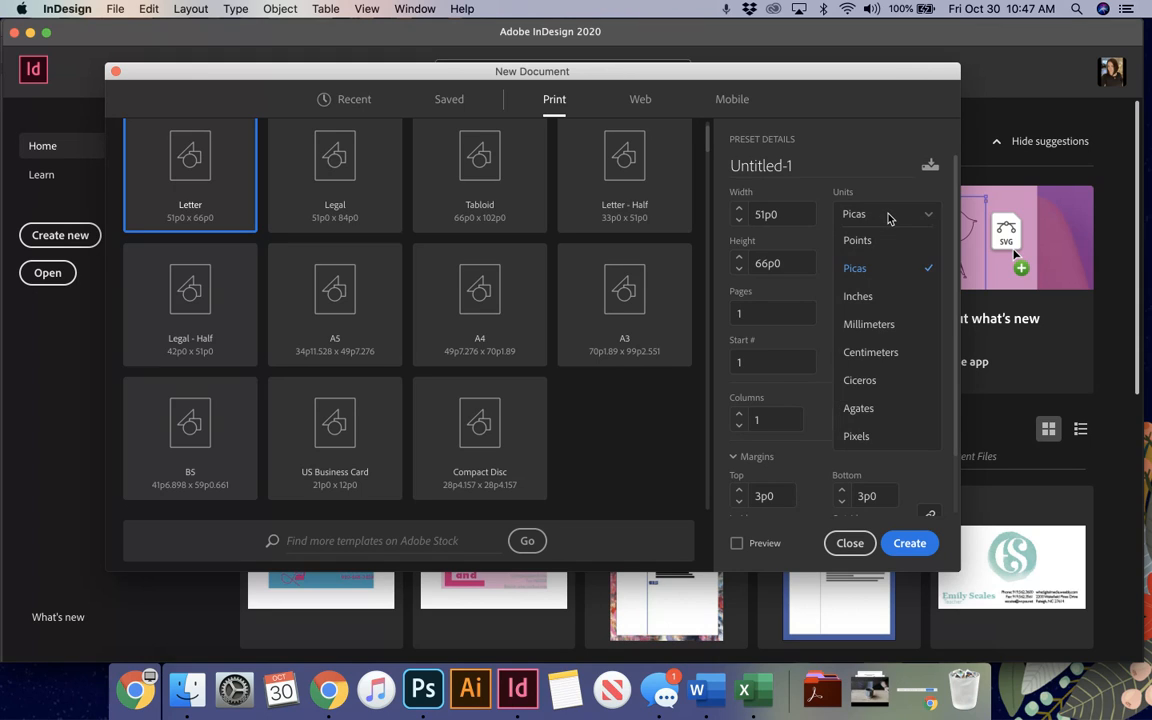
click(876, 300)
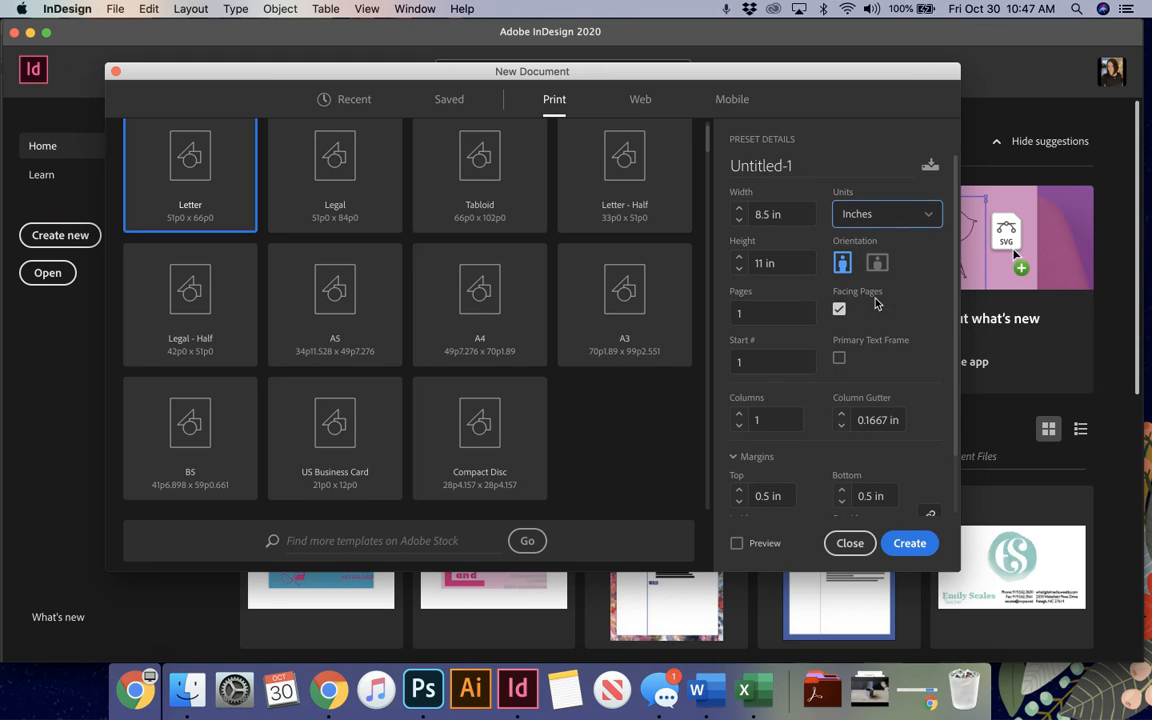
click(886, 214)
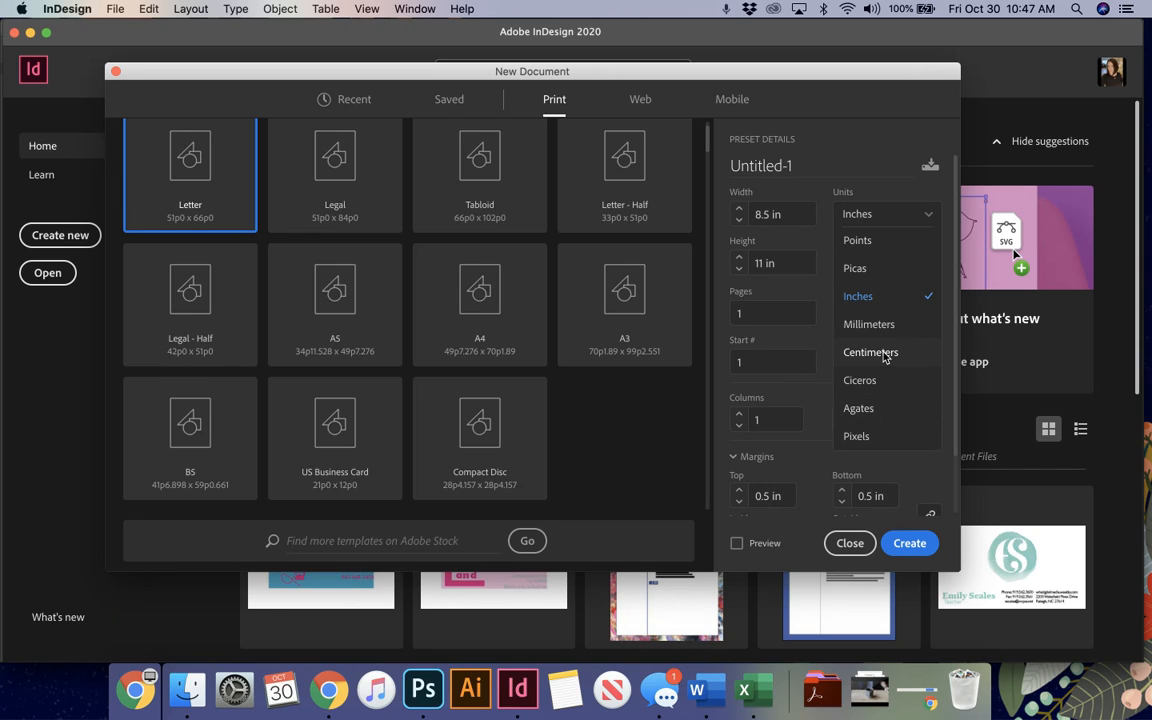
click(884, 296)
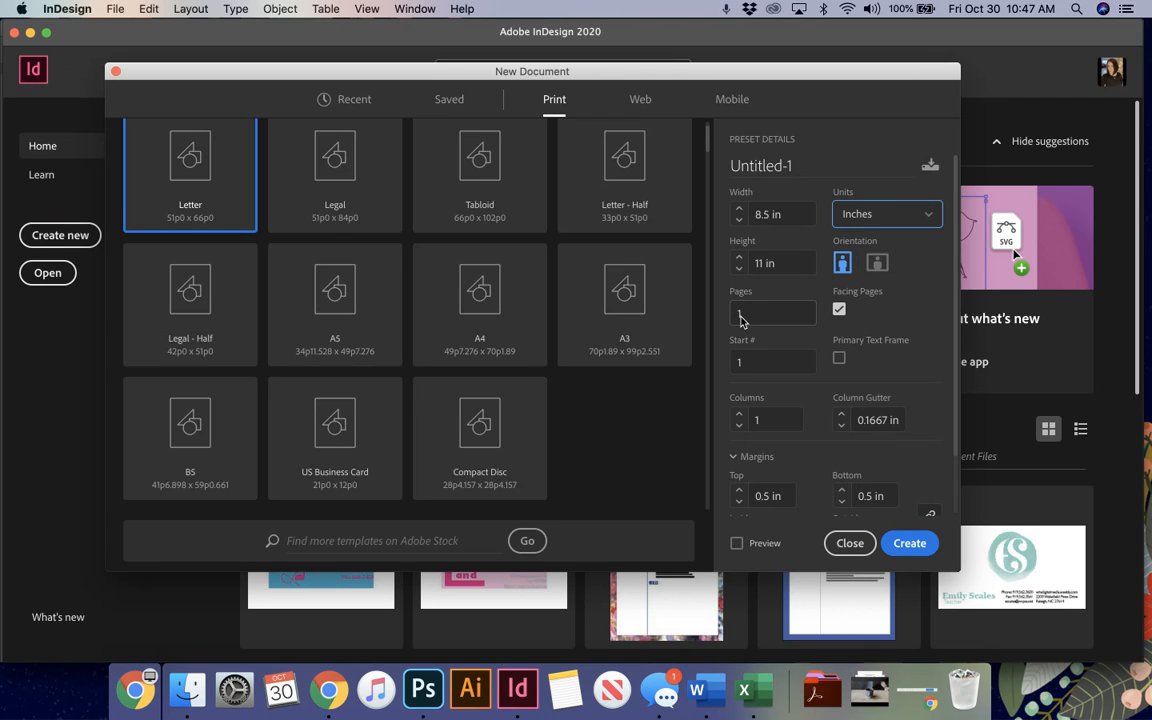
Step: Set the new document's page count to 3 and turn off Facing Pages
click(757, 318)
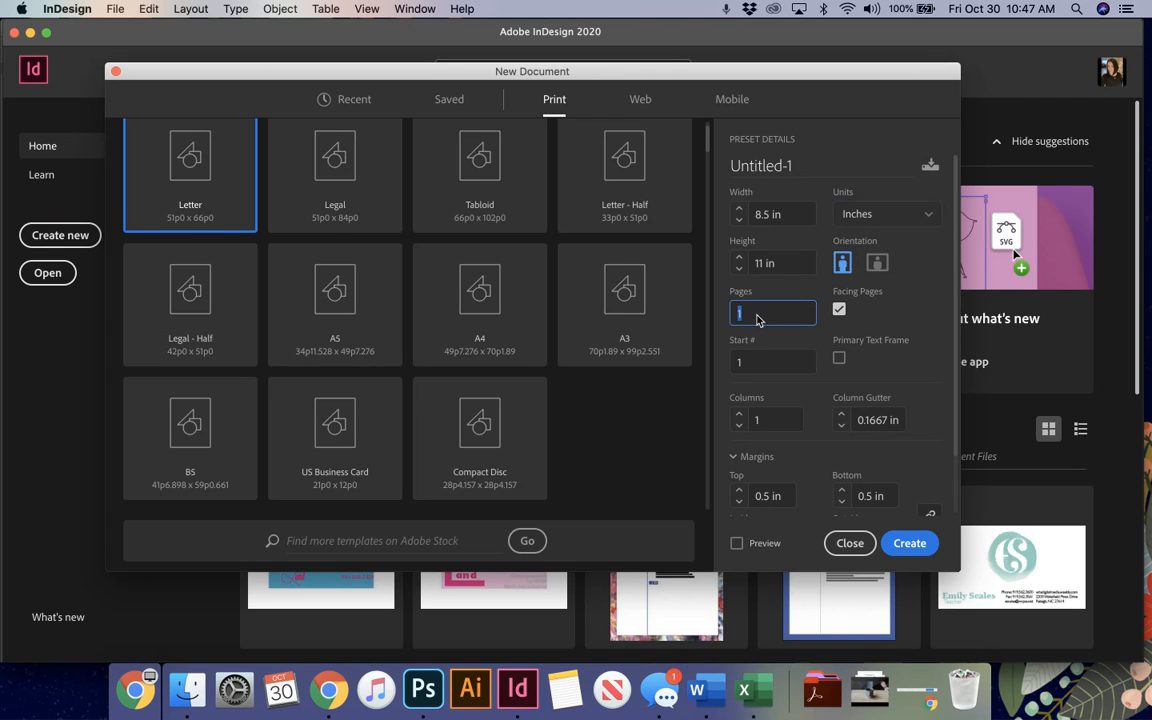
text(3)
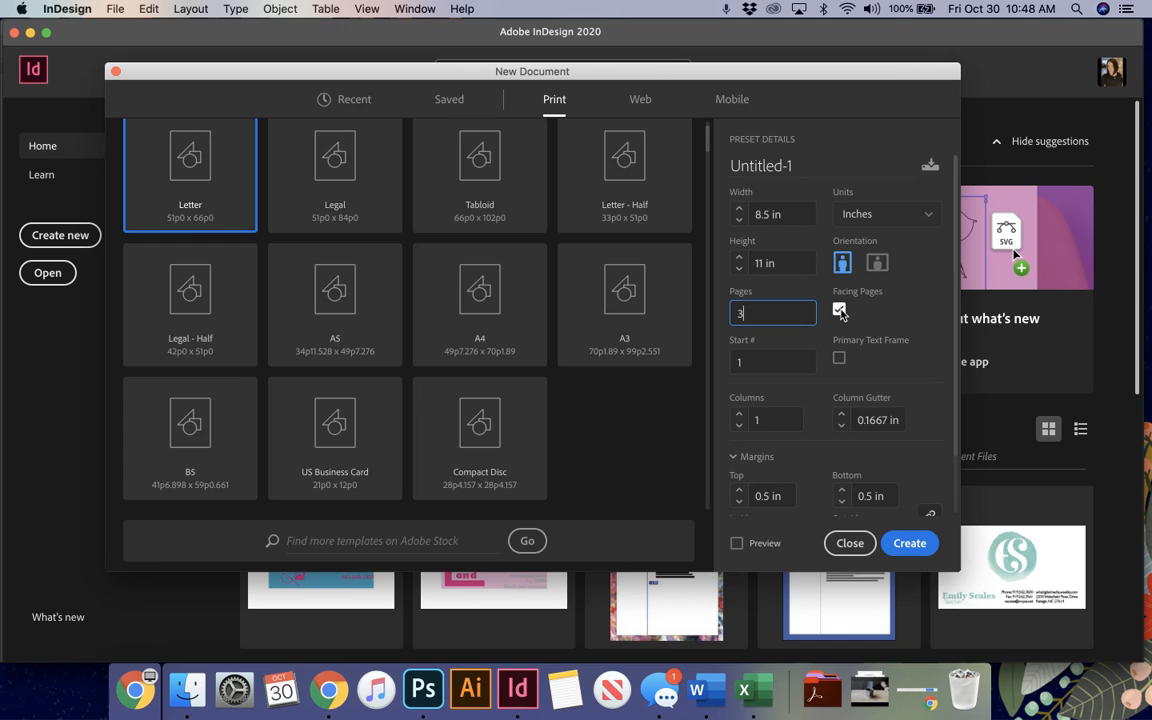
click(839, 311)
Step: Check the margin, bleed and slug settings, and turn on the preview of the new document
scroll(795, 435, down, 3)
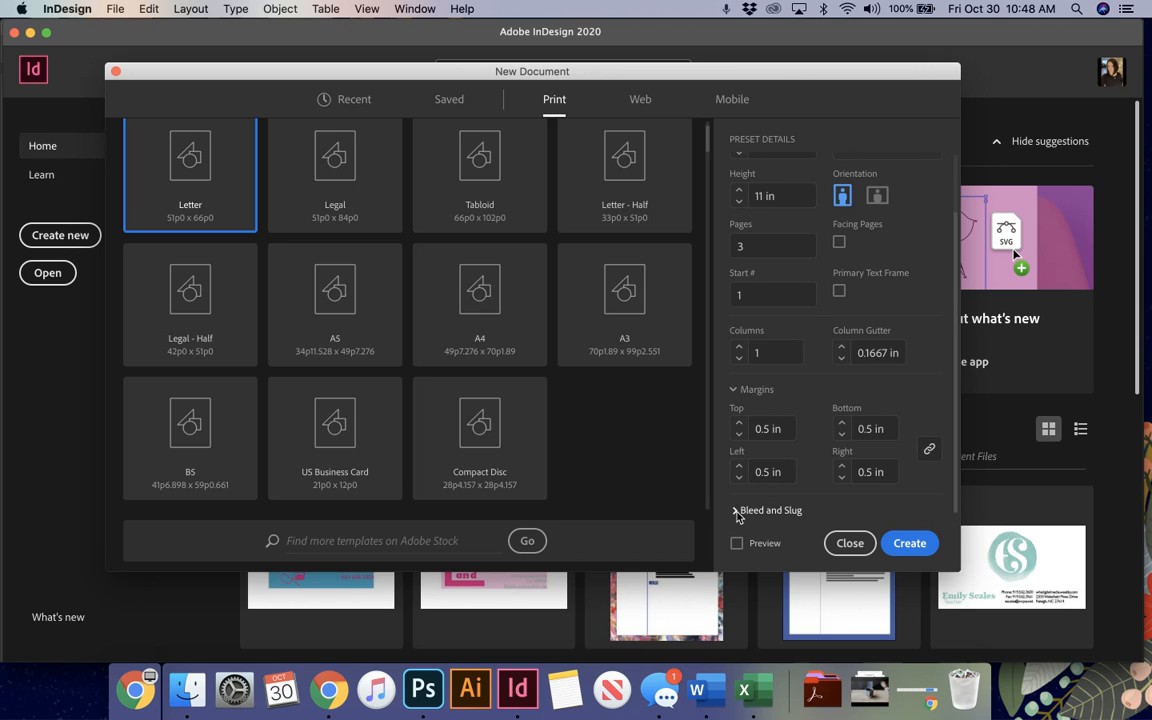
click(770, 510)
scroll(745, 478, down, 8)
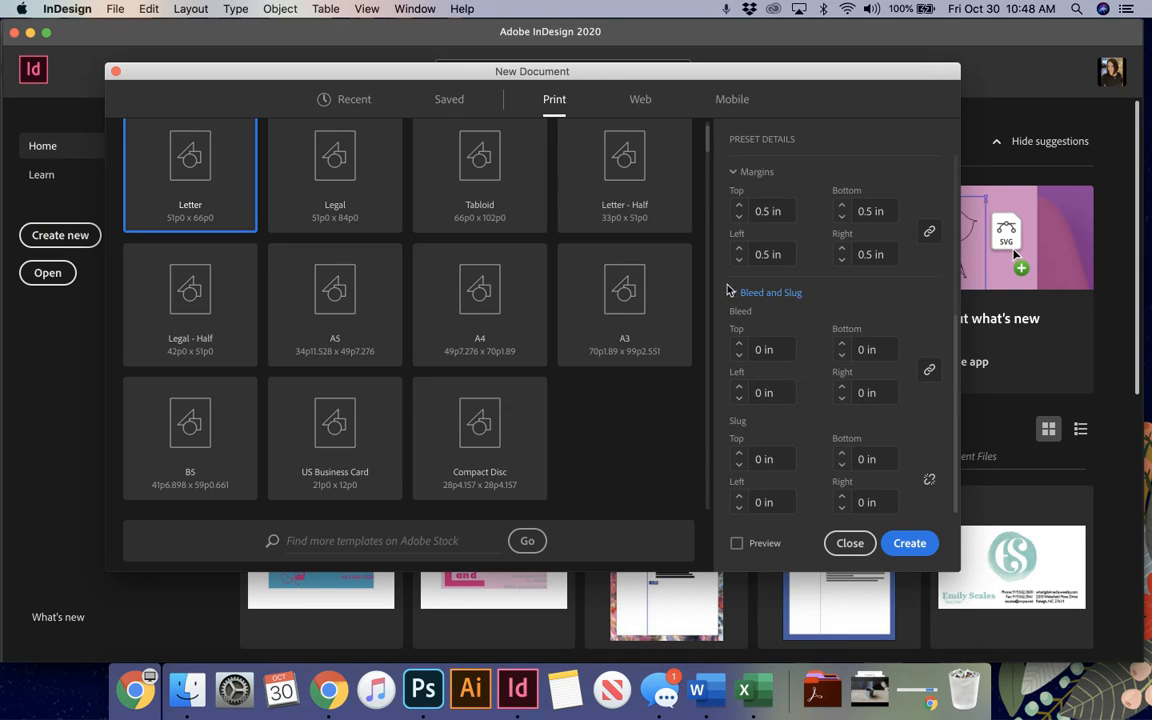
click(732, 296)
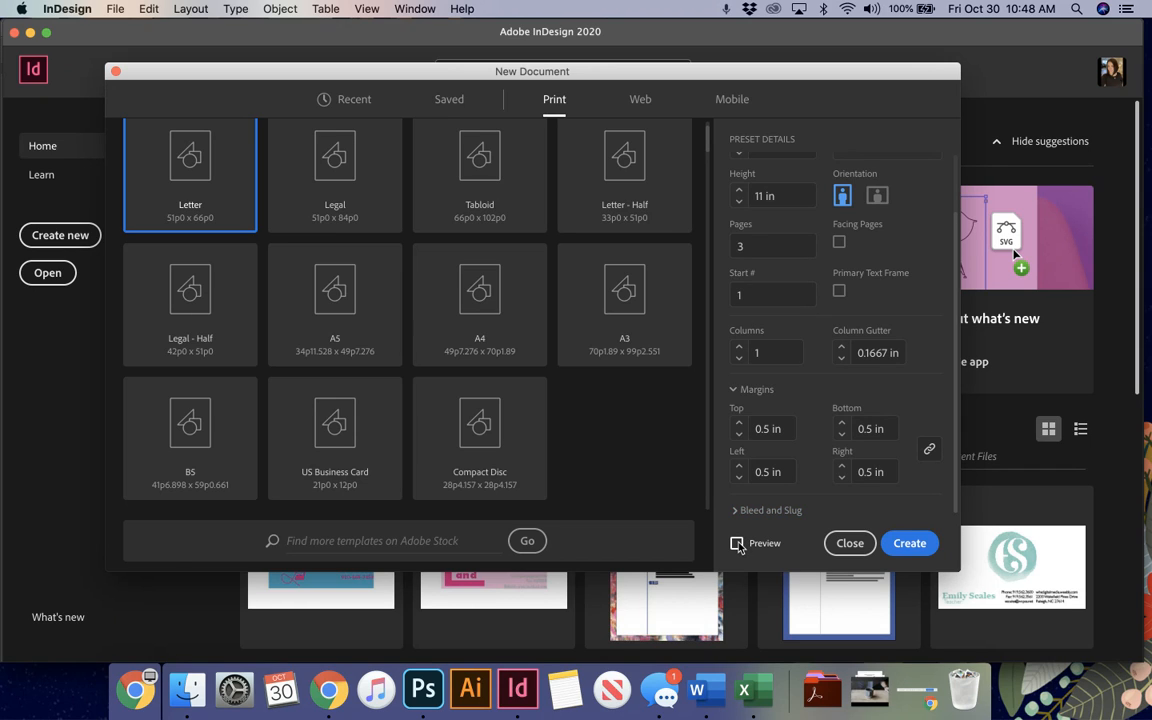
click(738, 544)
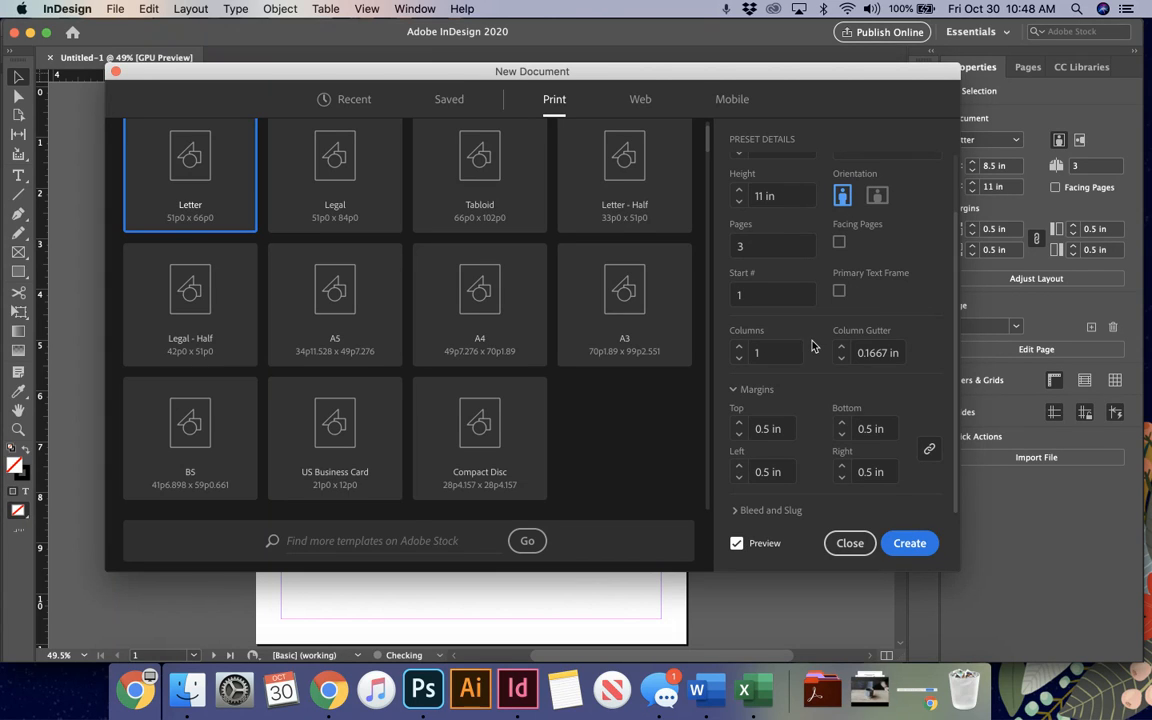
Step: Name the document with the author's last and first name followed by "1st, Documents", and create it
scroll(812, 346, up, 3)
click(805, 176)
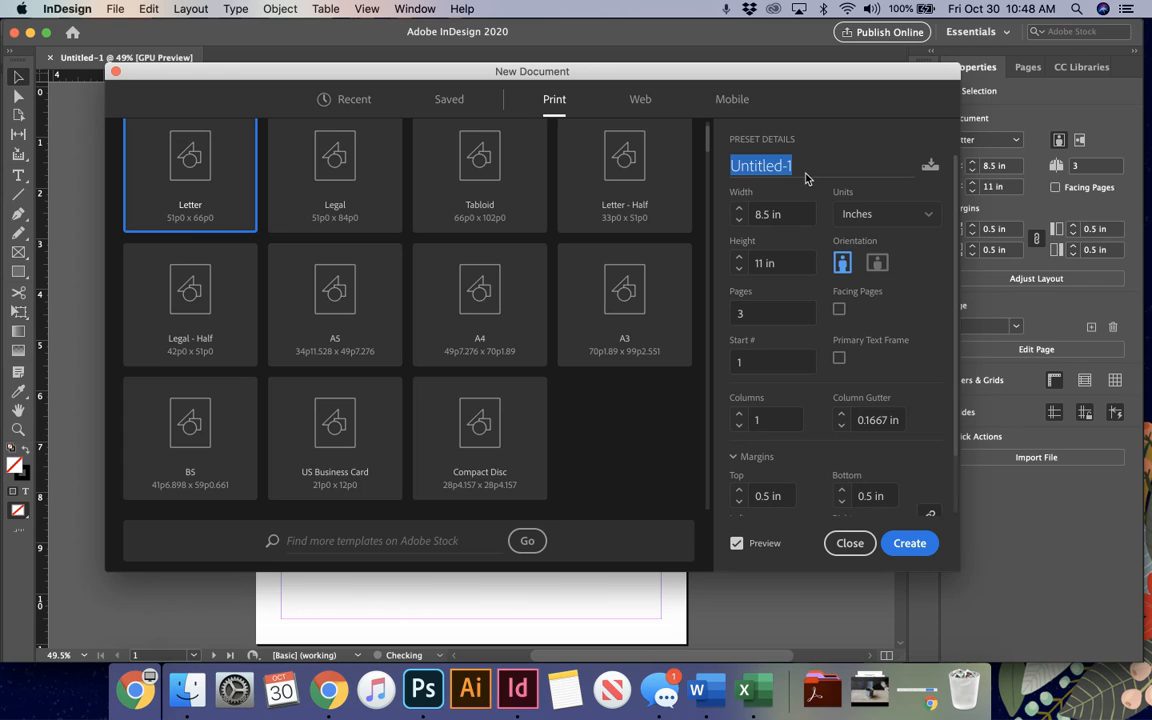
text(Scale)
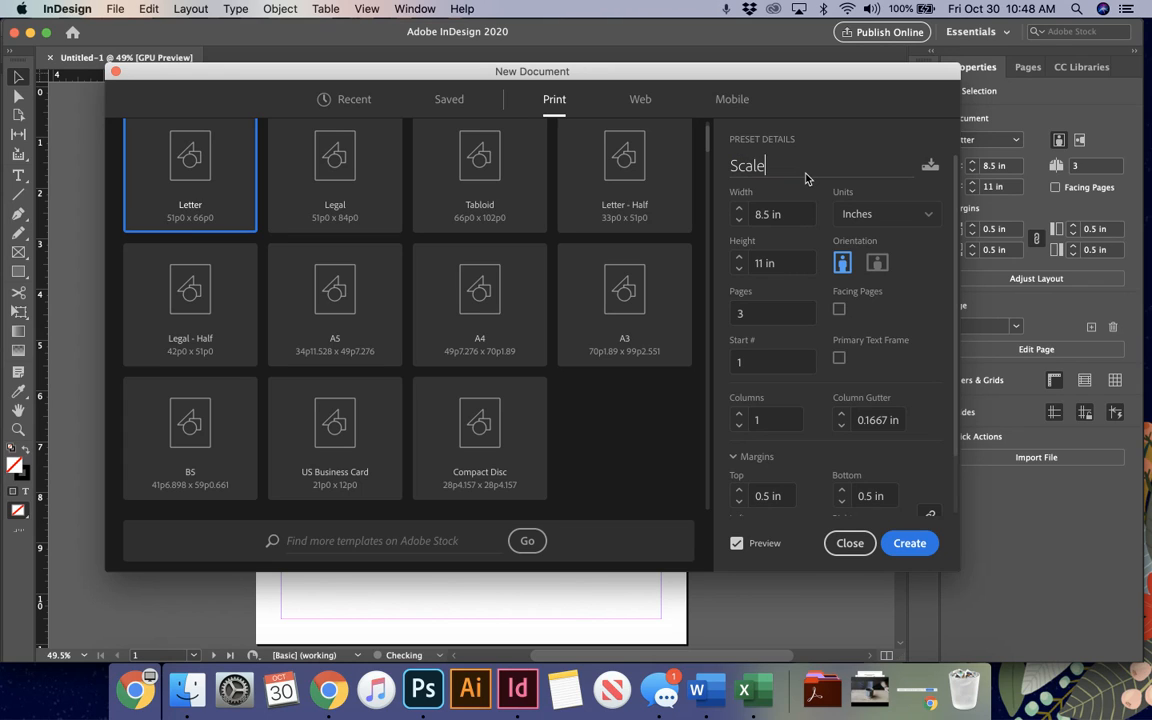
text(s, Emily, 1st,Documents)
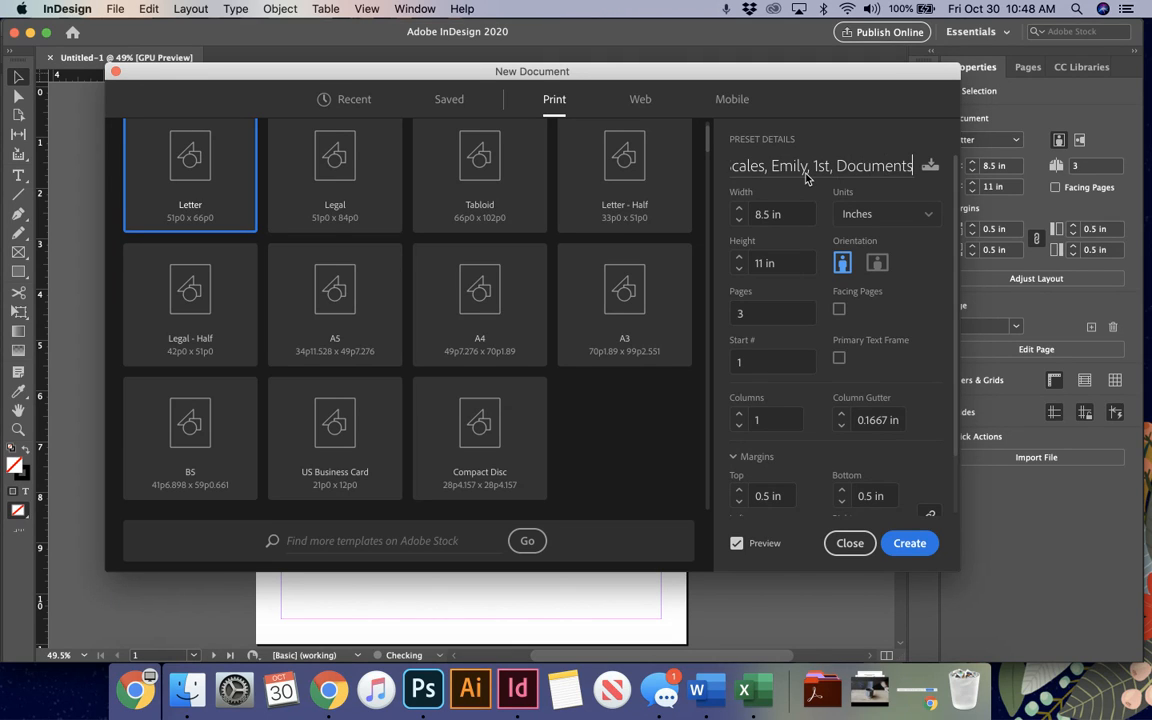
click(912, 543)
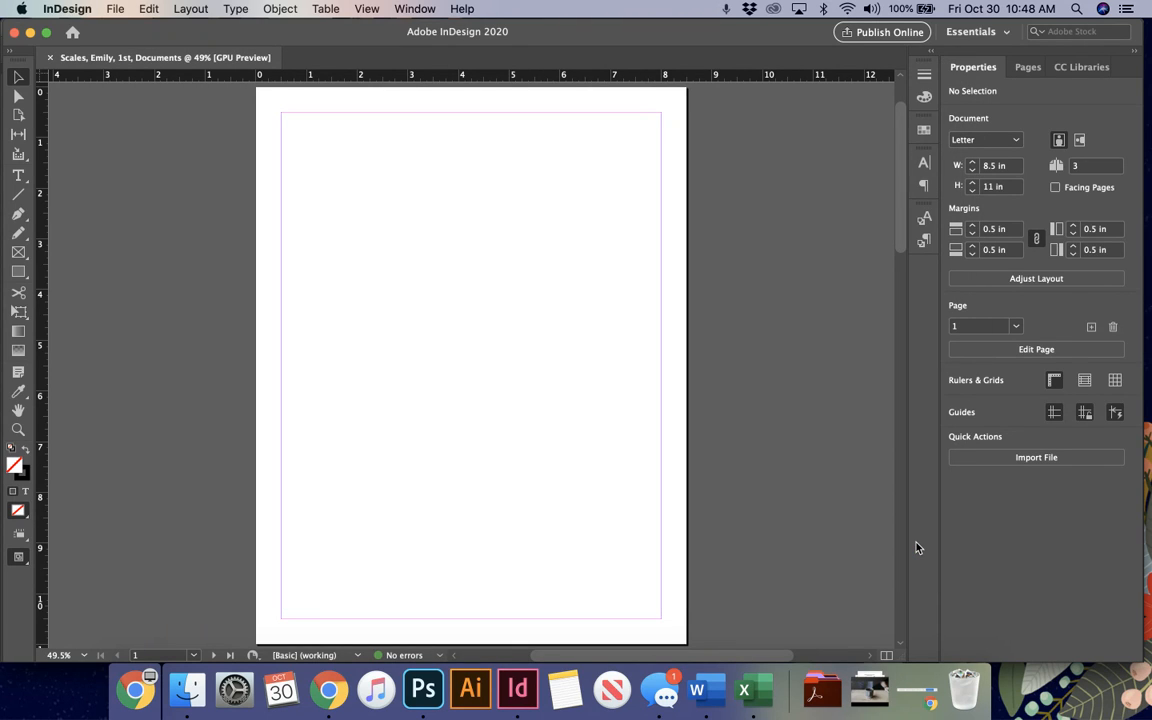
Step: Show the overview of the document's pages, look through all three and select page 1
click(1027, 67)
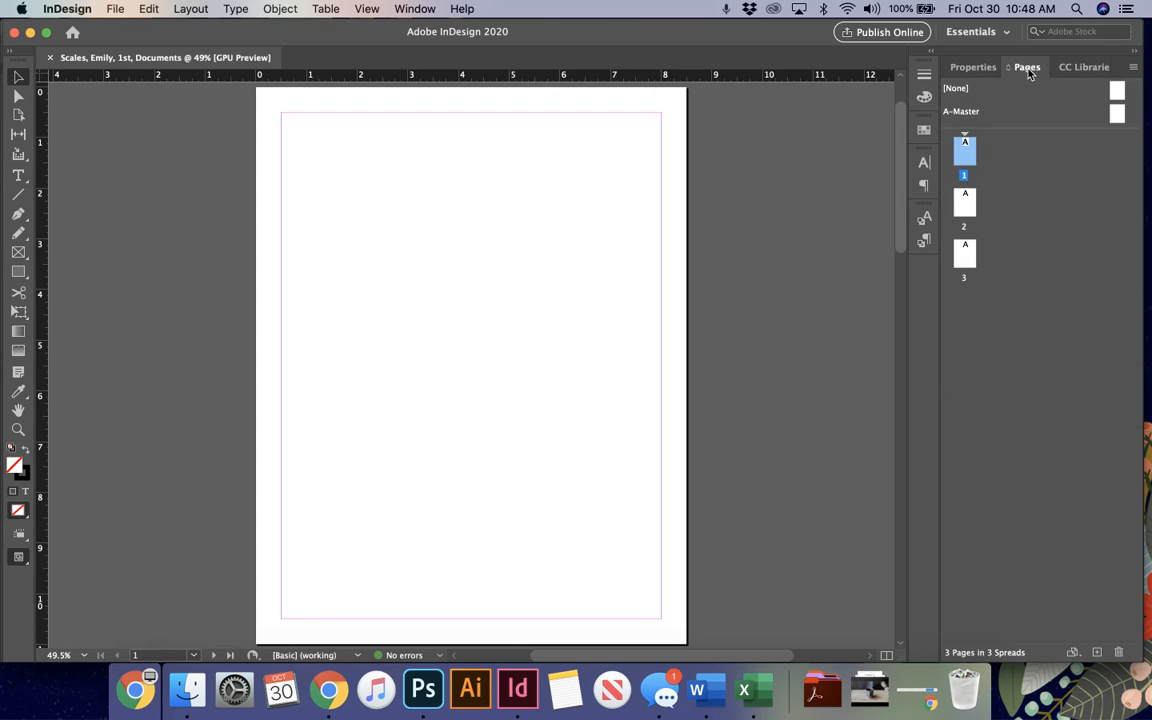
click(965, 200)
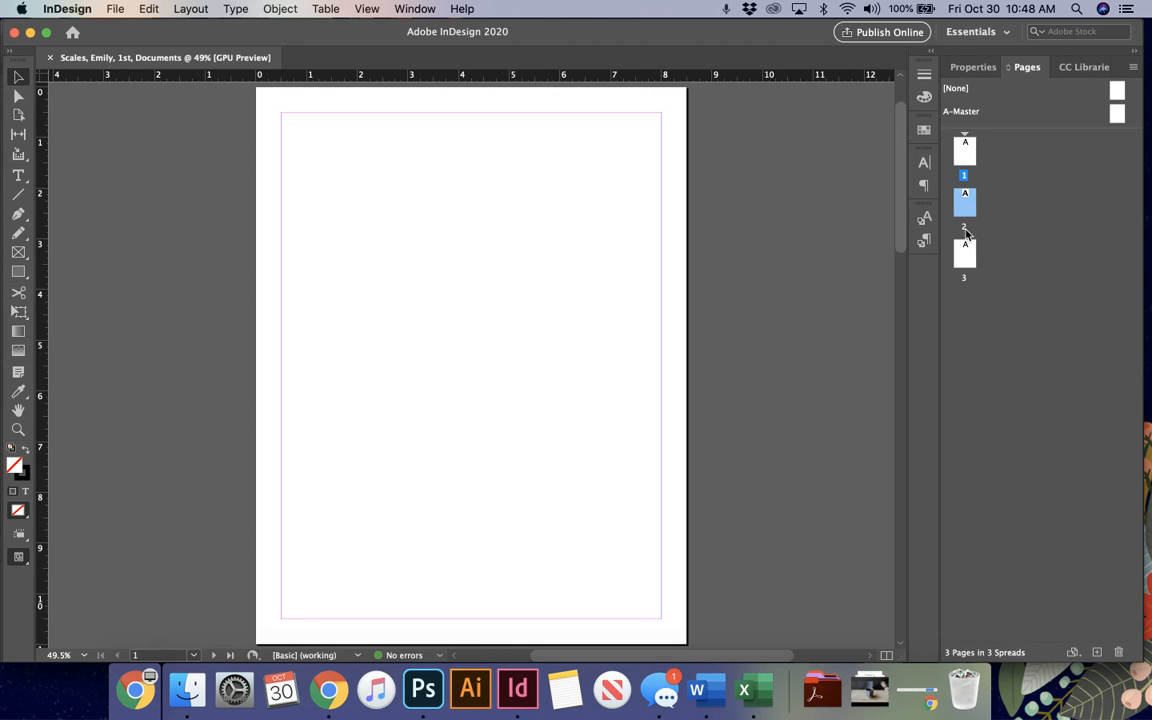
click(965, 250)
click(965, 148)
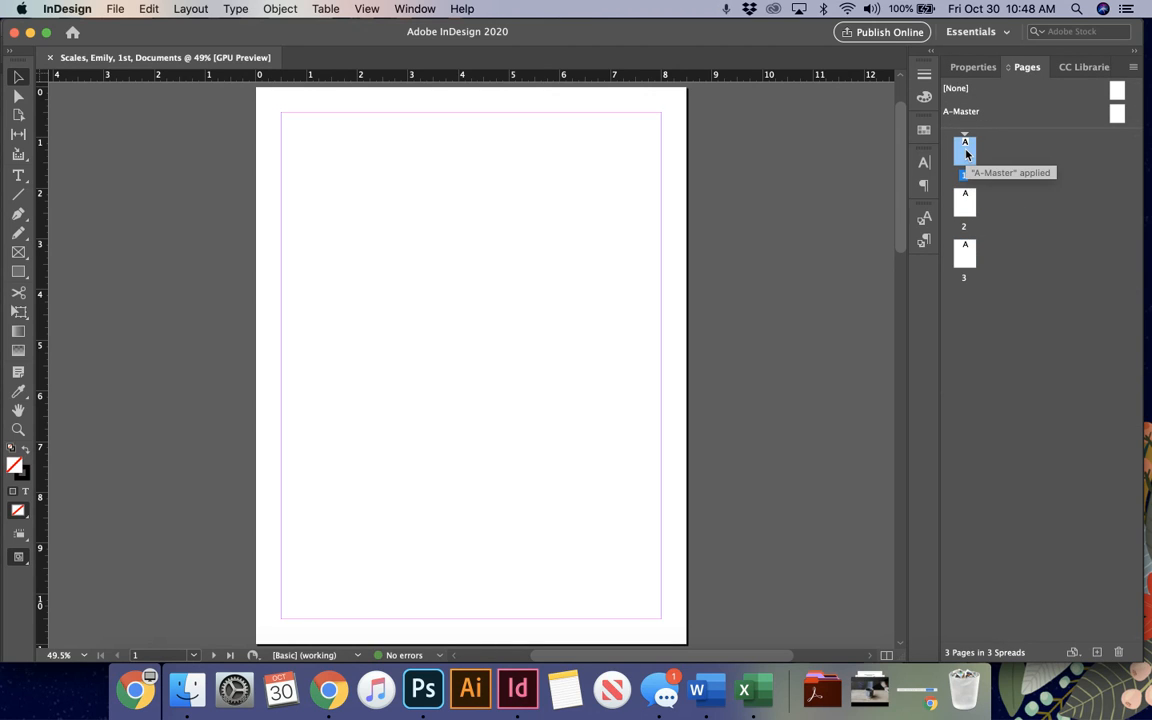
right_click(966, 152)
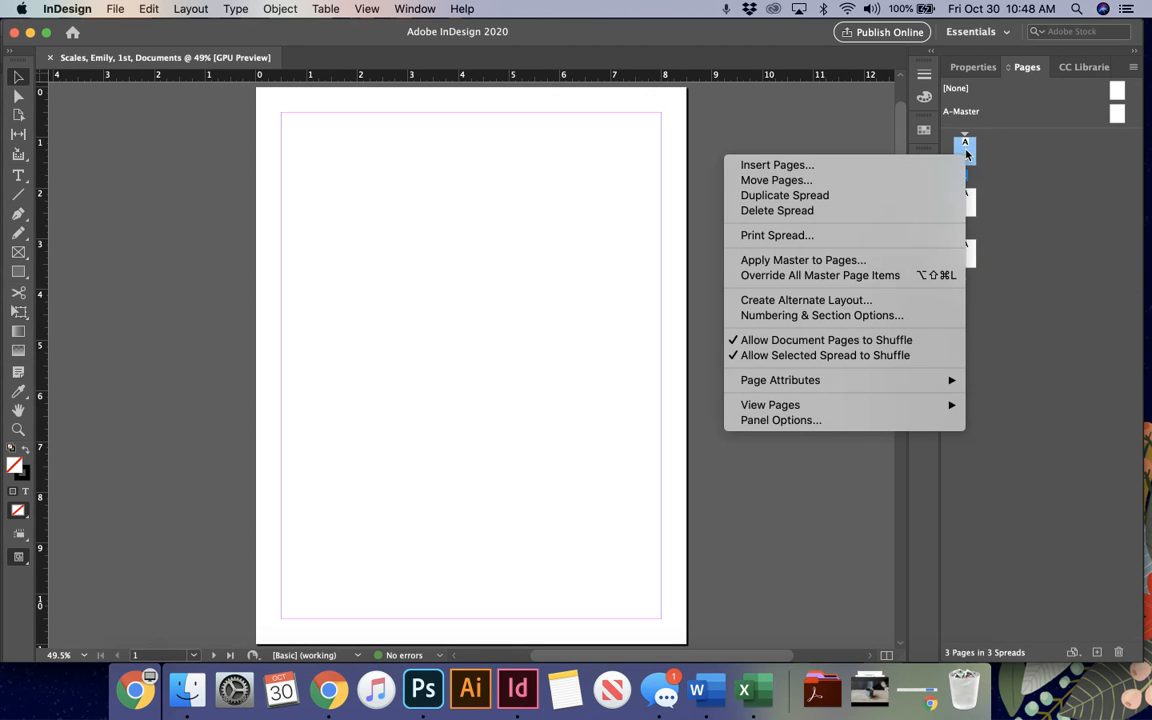
click(1000, 190)
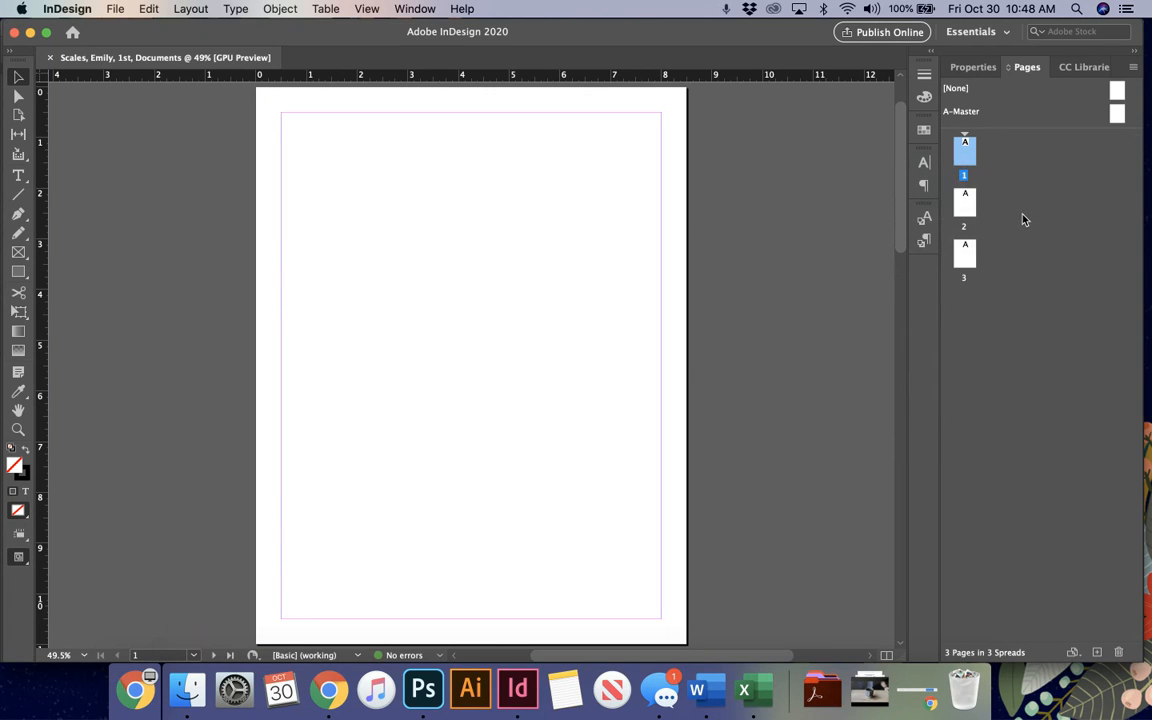
right_click(966, 155)
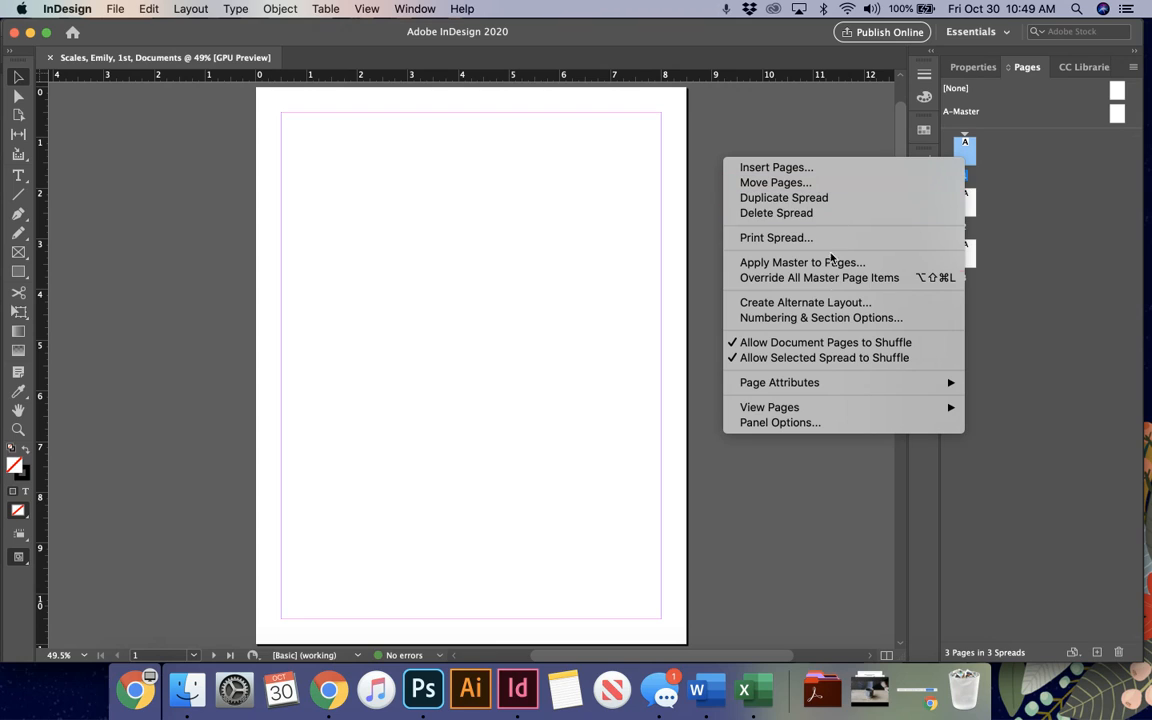
click(846, 350)
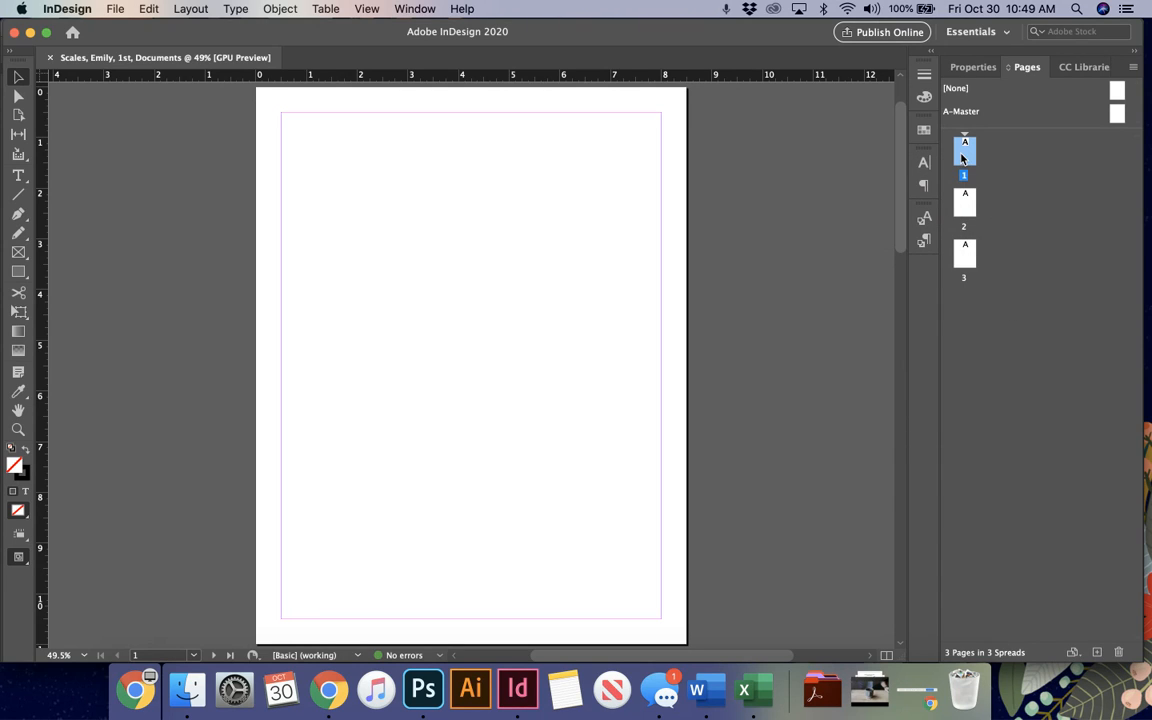
Step: Change the size of page 1 to US Business Card
click(1072, 652)
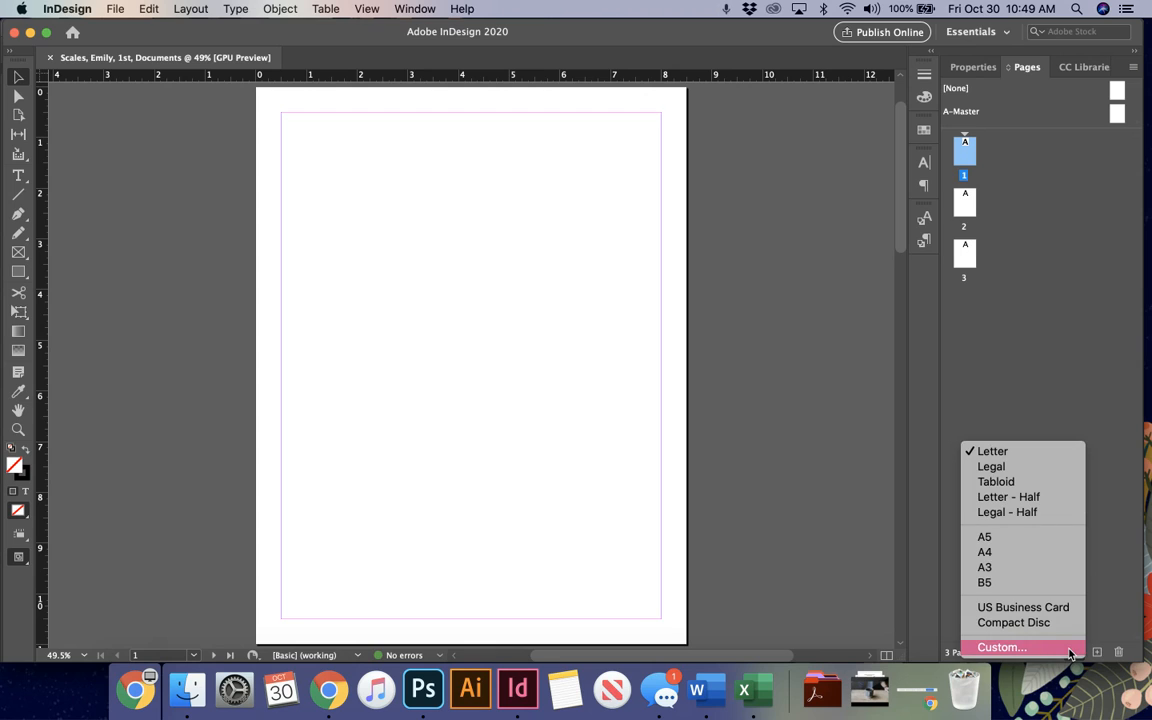
click(1108, 626)
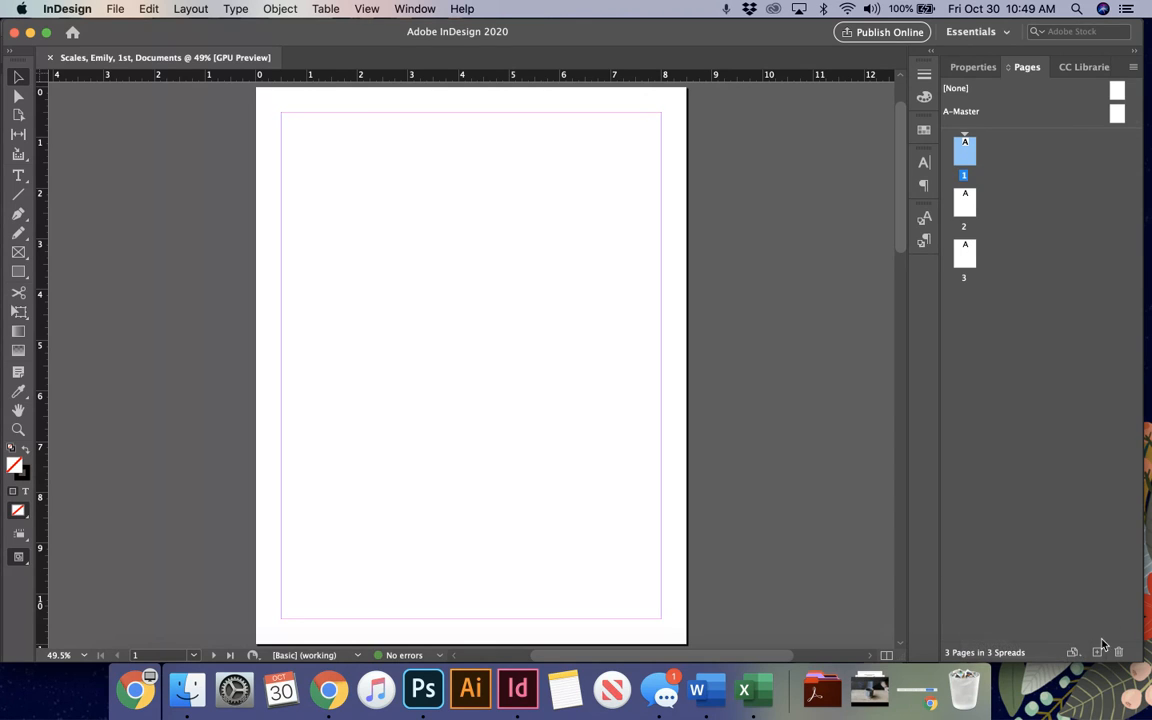
click(1075, 656)
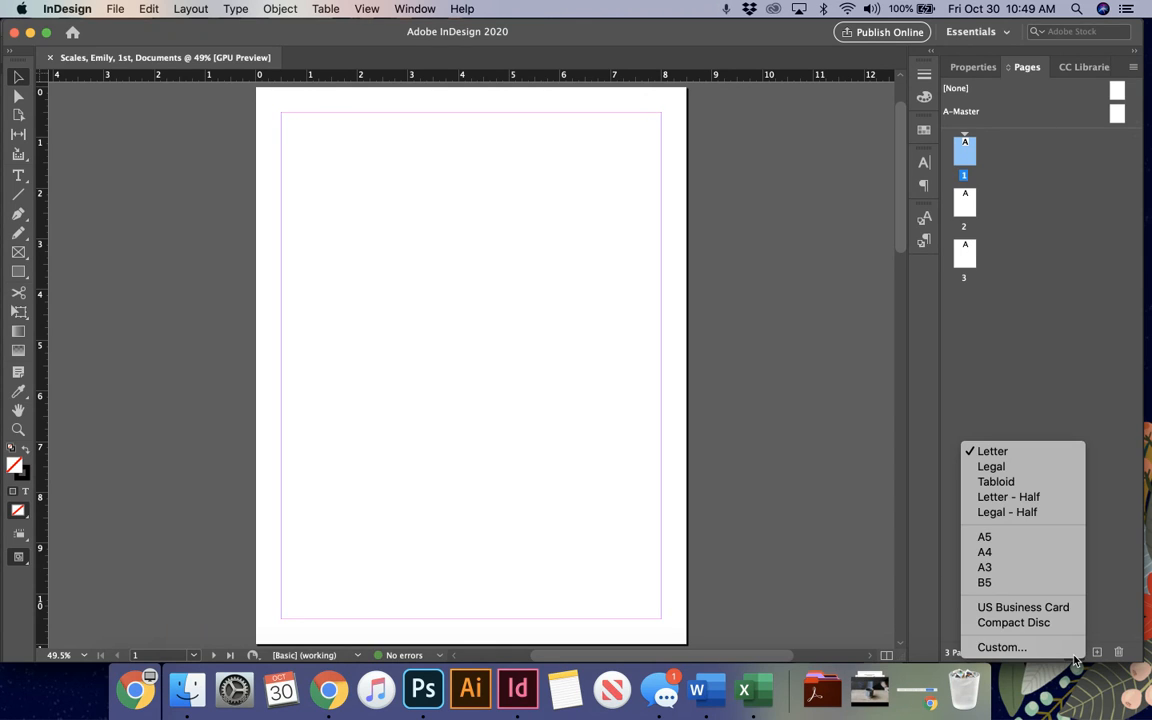
click(1051, 608)
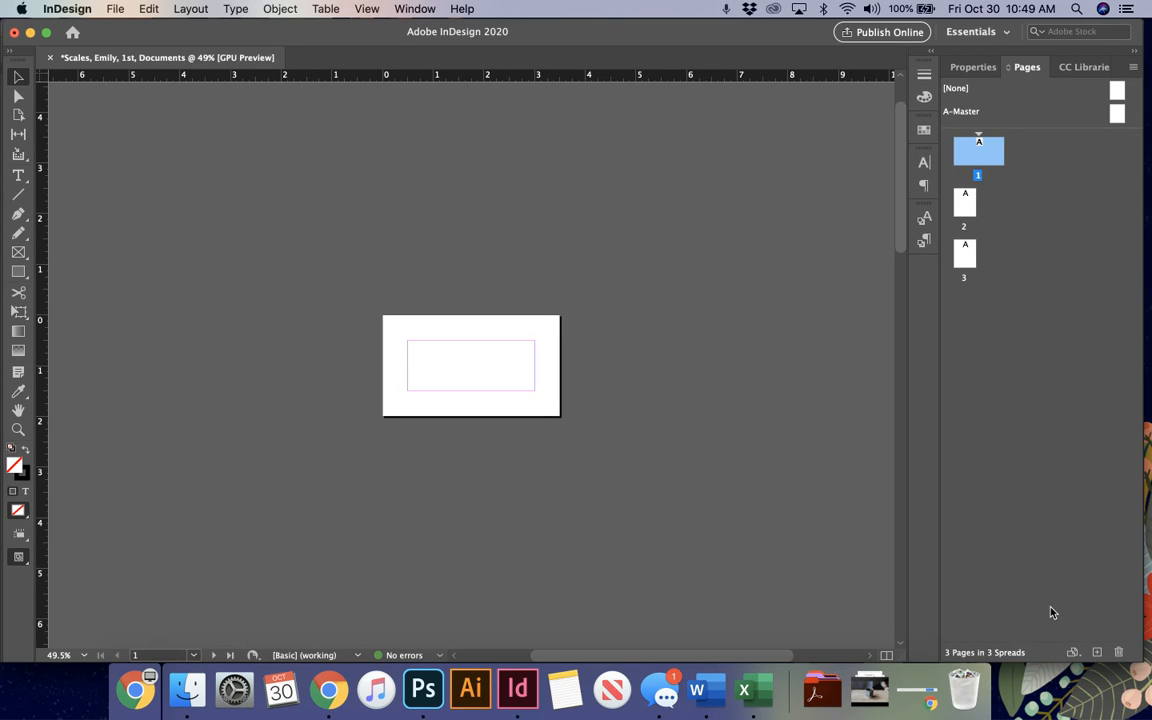
Step: Display page 2 in the document window and select page 3 in the page overview
click(970, 206)
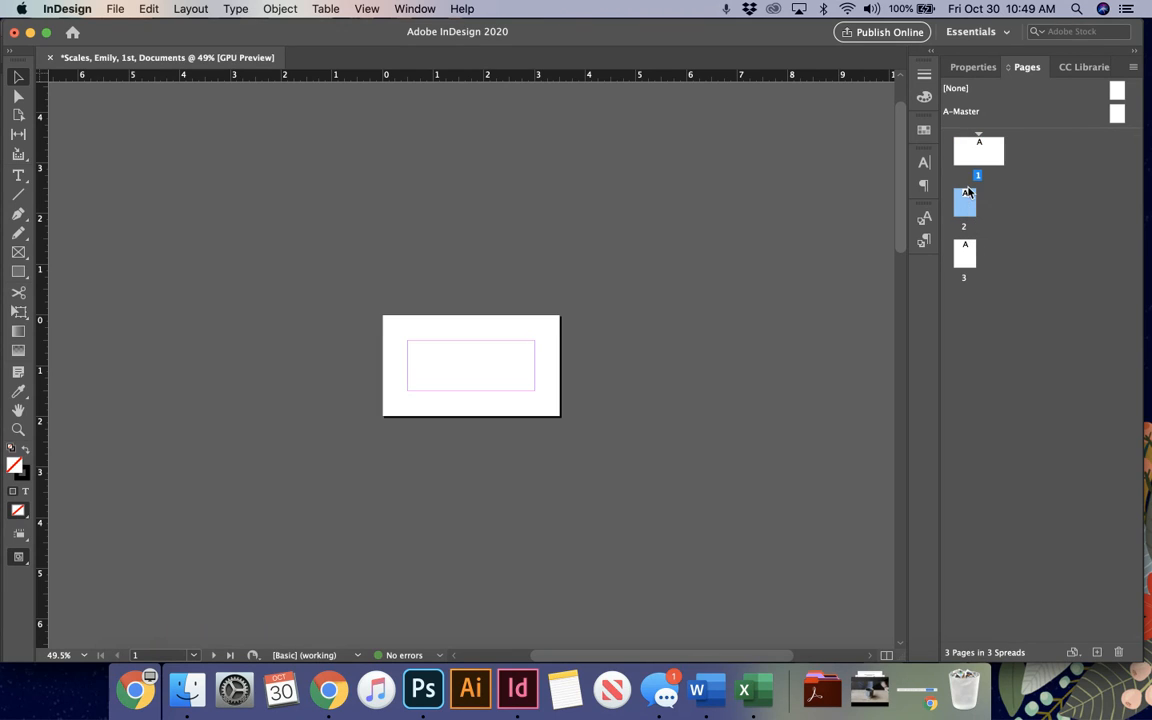
double_click(965, 206)
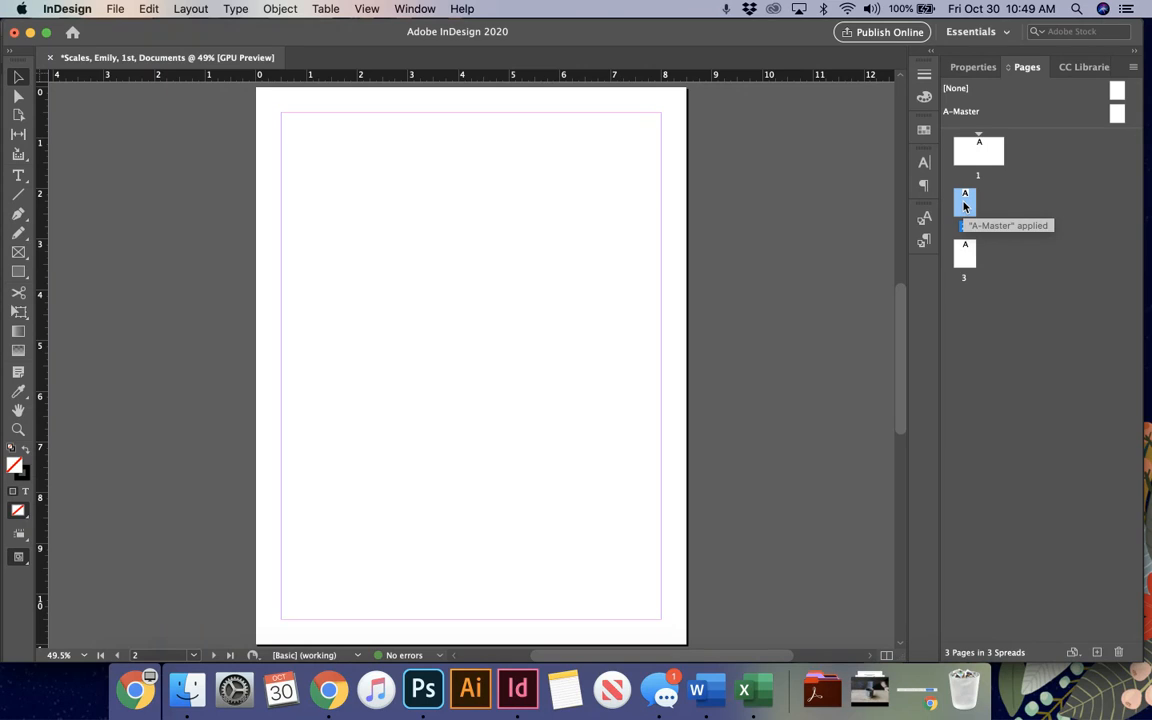
click(966, 250)
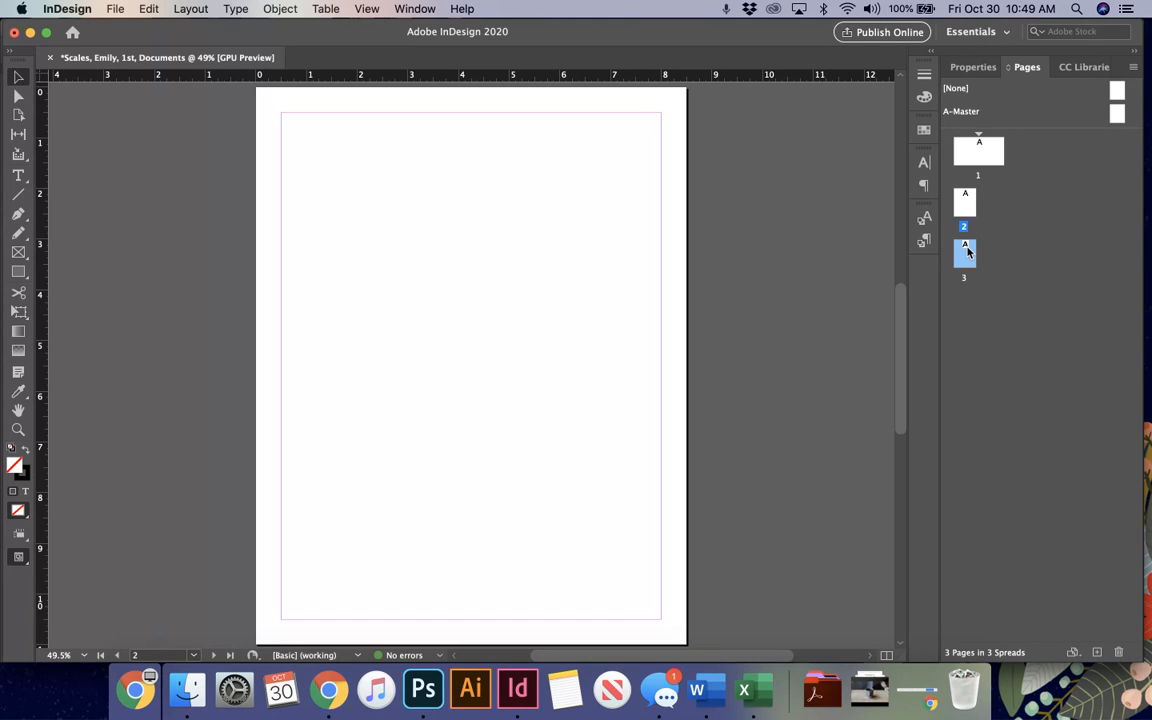
Step: Start a custom page size for page 3, named Envelope, with landscape orientation
click(1073, 653)
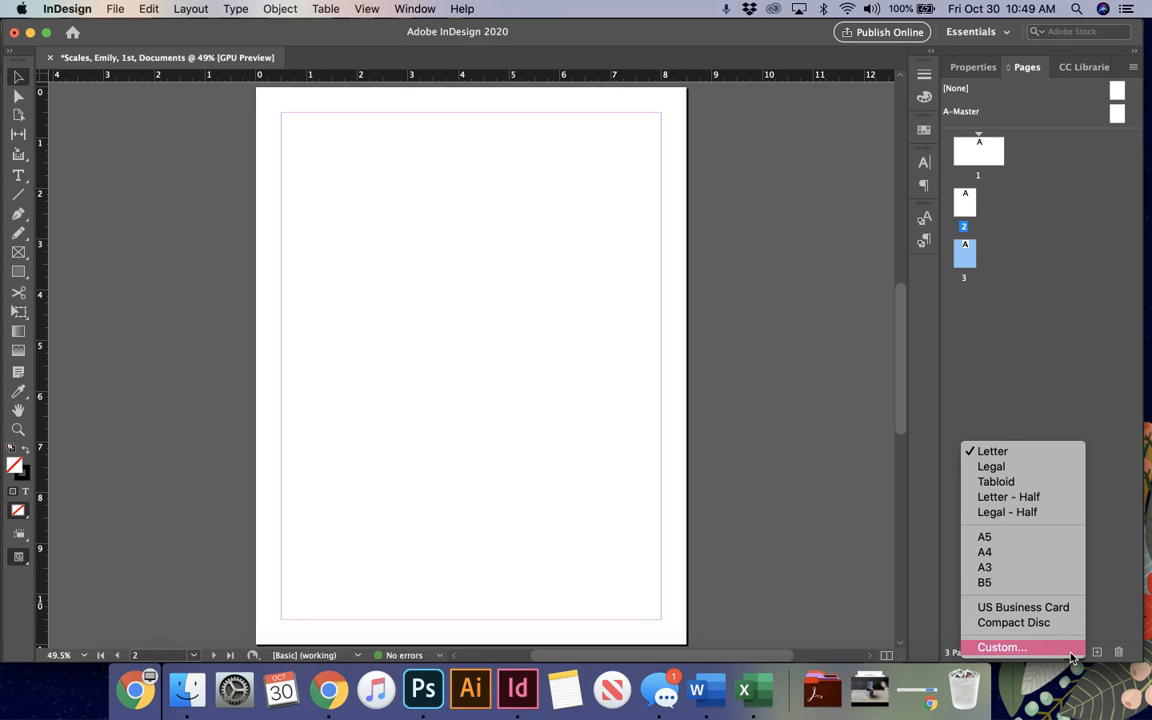
click(1030, 648)
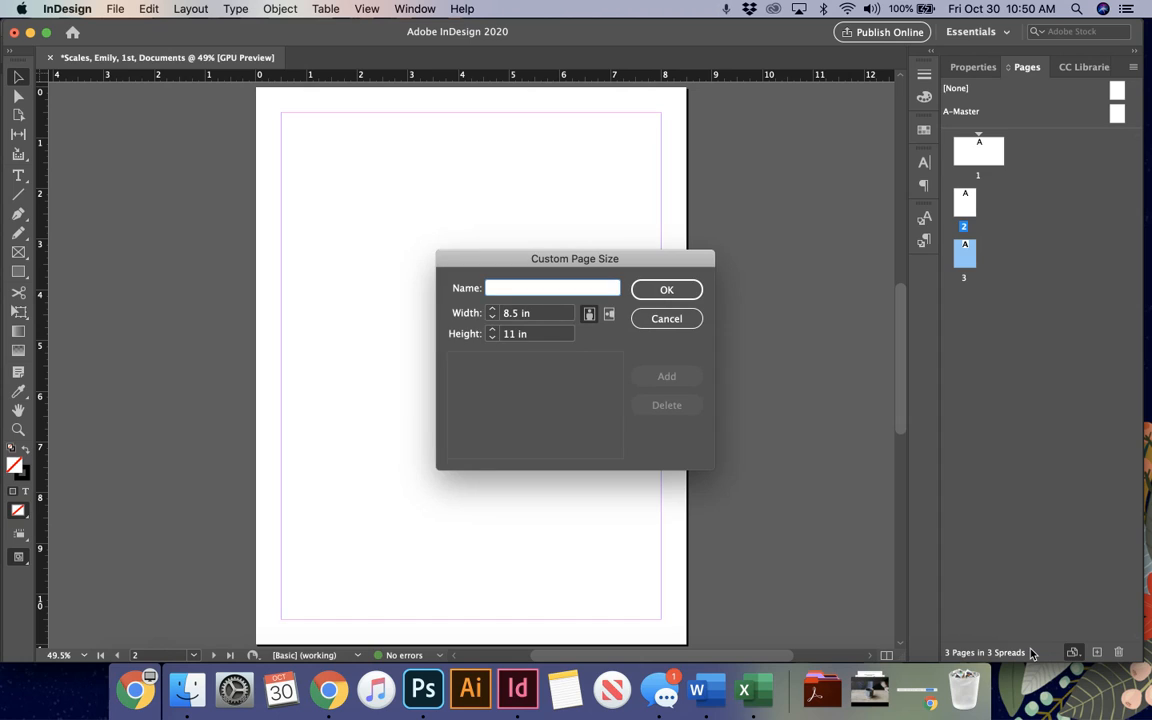
text(Envelope)
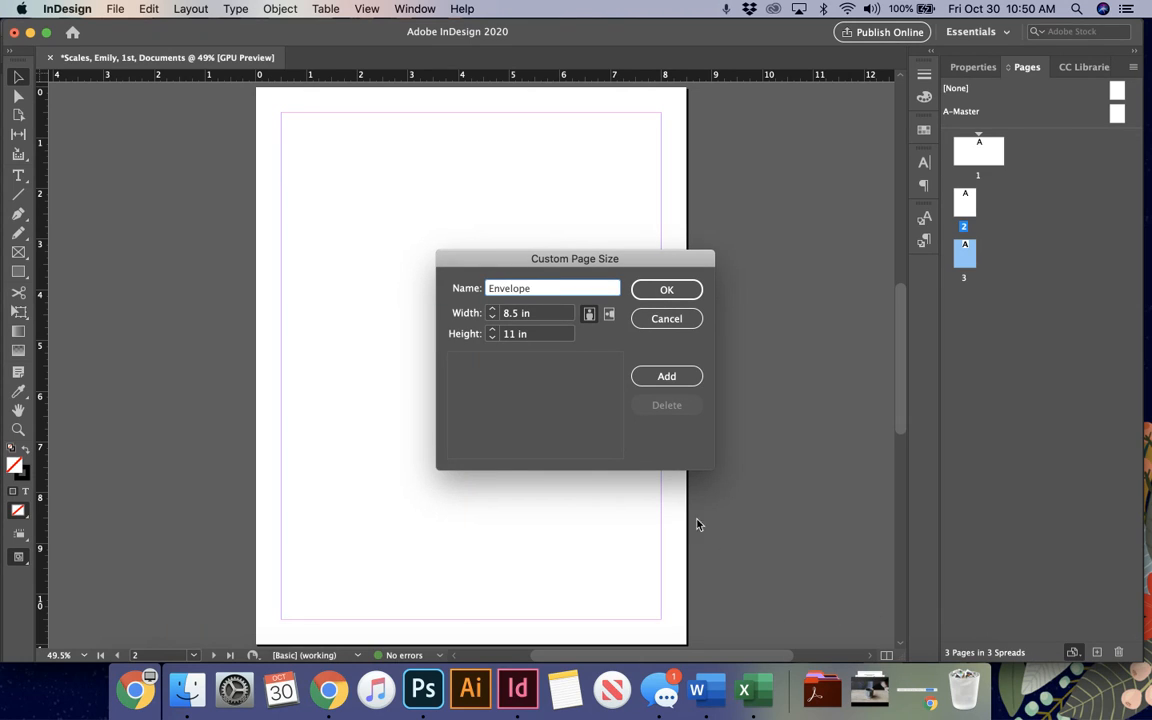
click(607, 314)
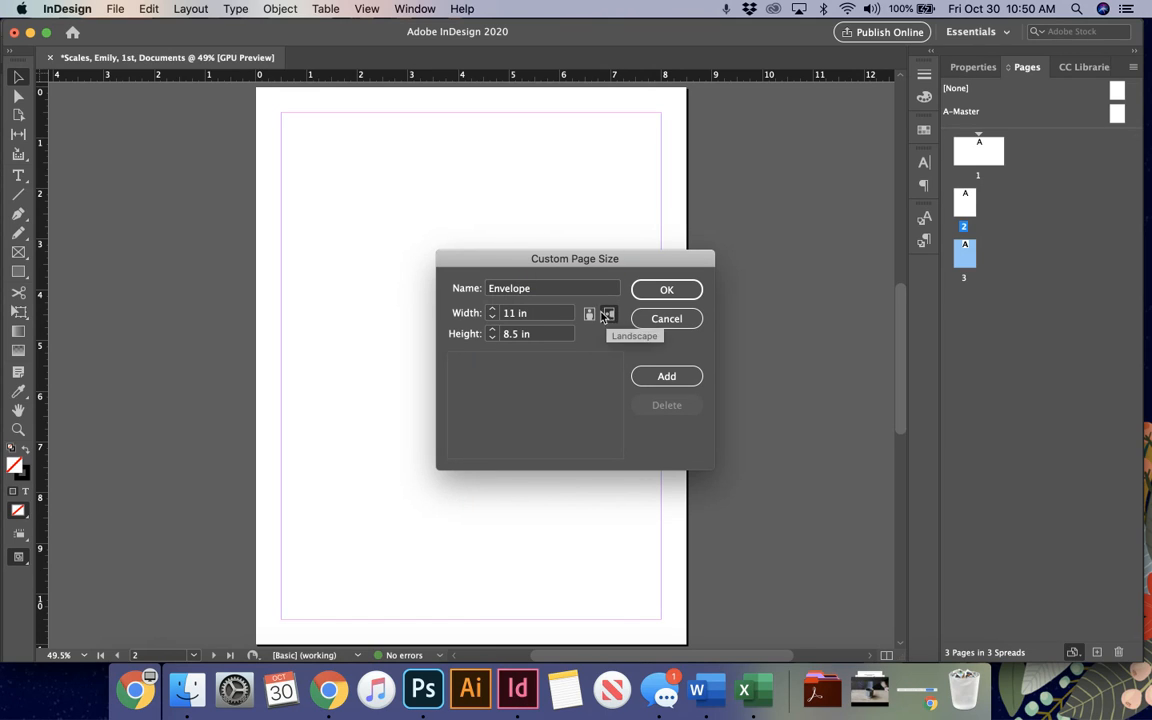
Step: Set the custom size to 9.5 in wide and 4.125 in high, add it to the saved sizes and apply it to page 3
click(547, 313)
text(9.5)
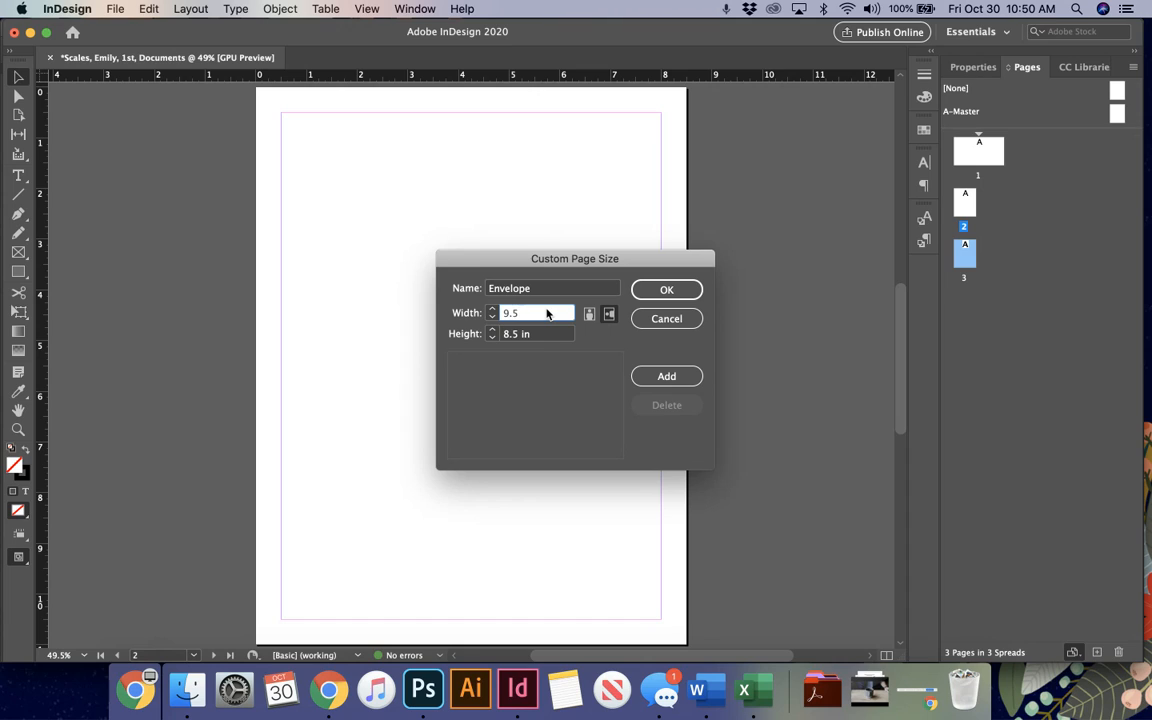
key(Tab)
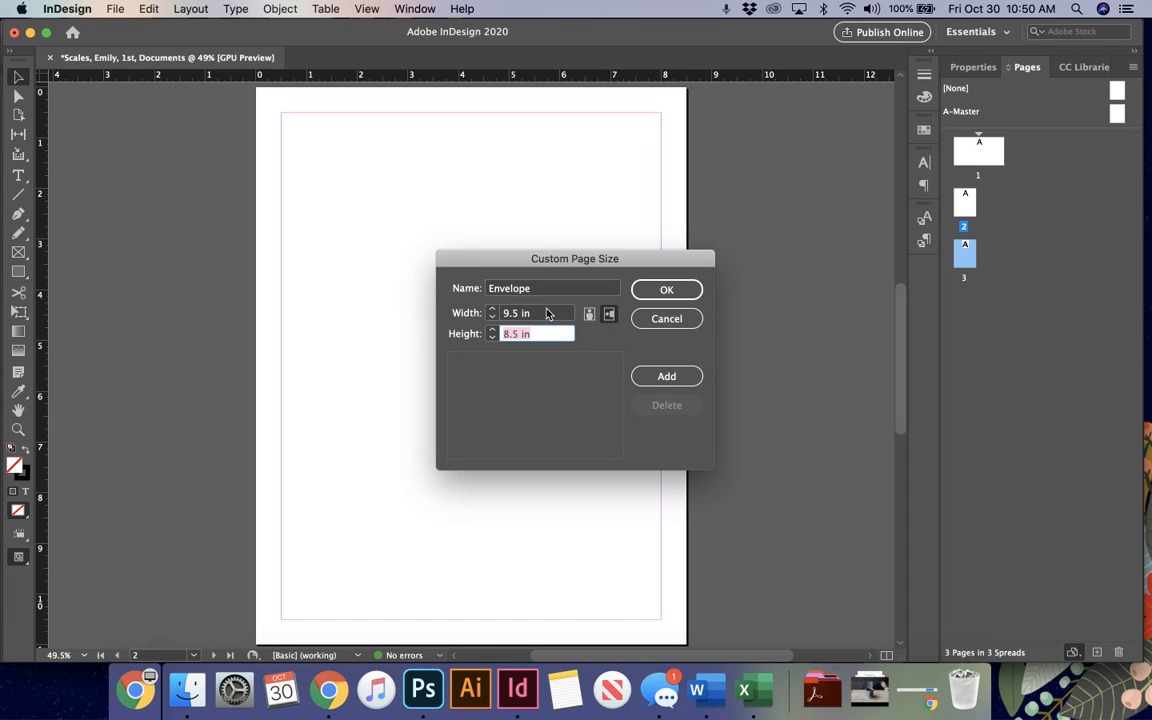
text(4.125)
key(Tab)
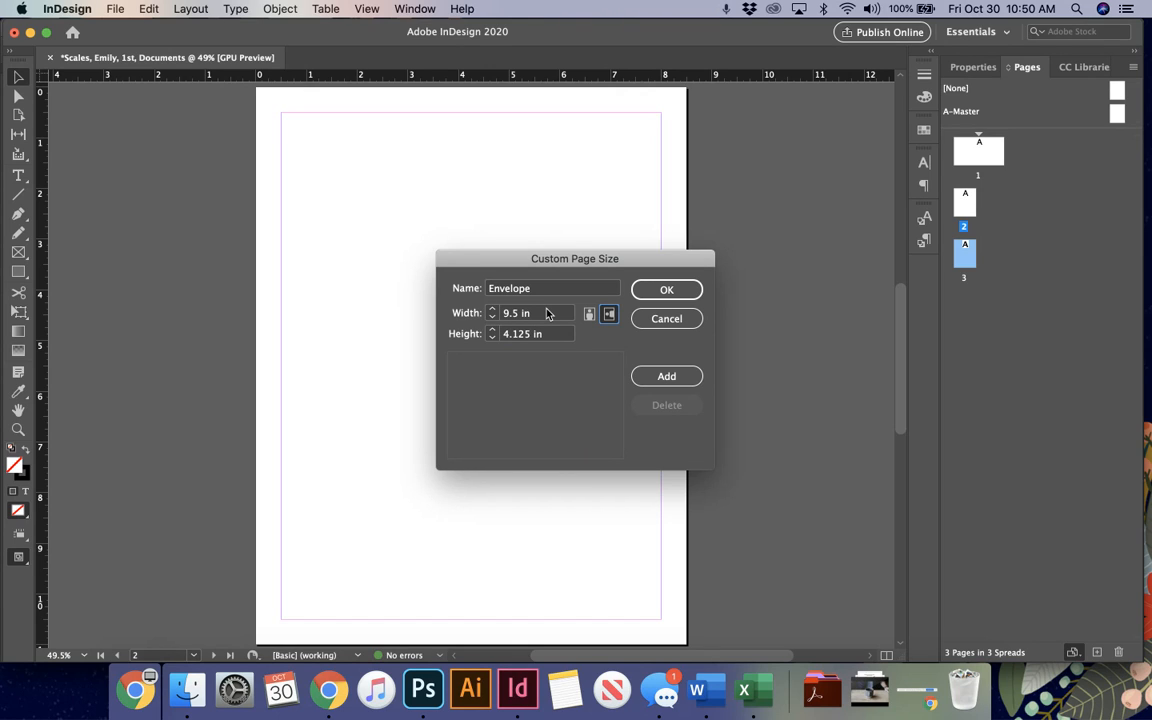
click(669, 378)
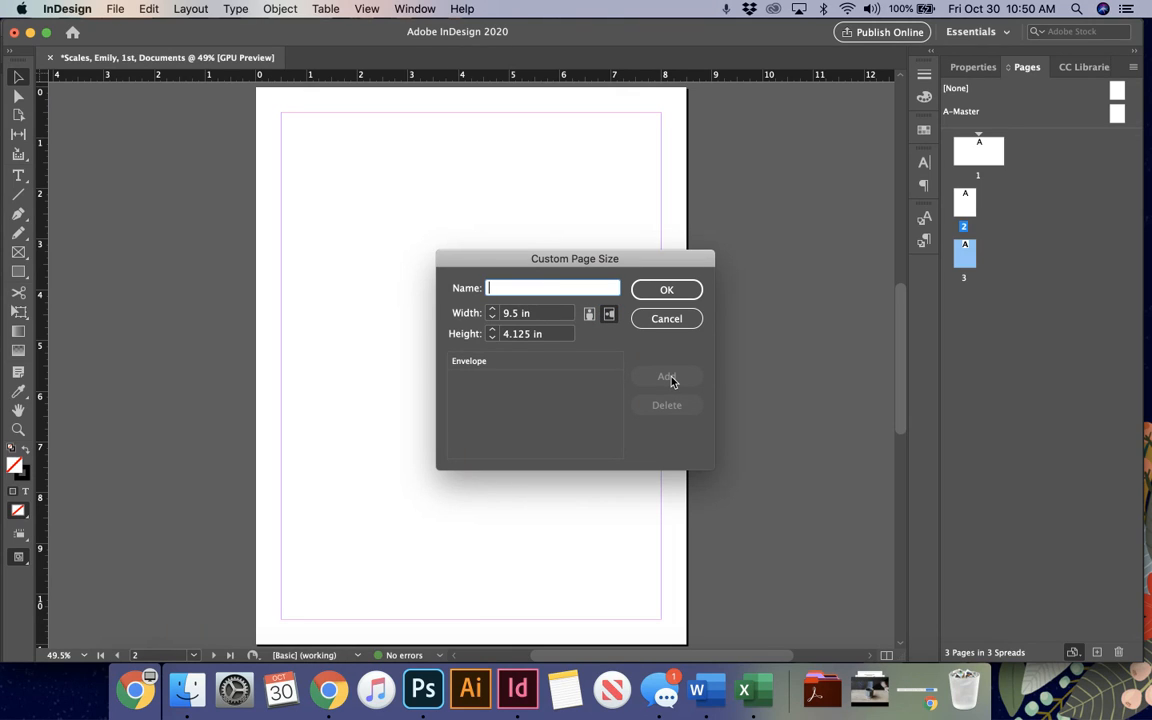
click(667, 289)
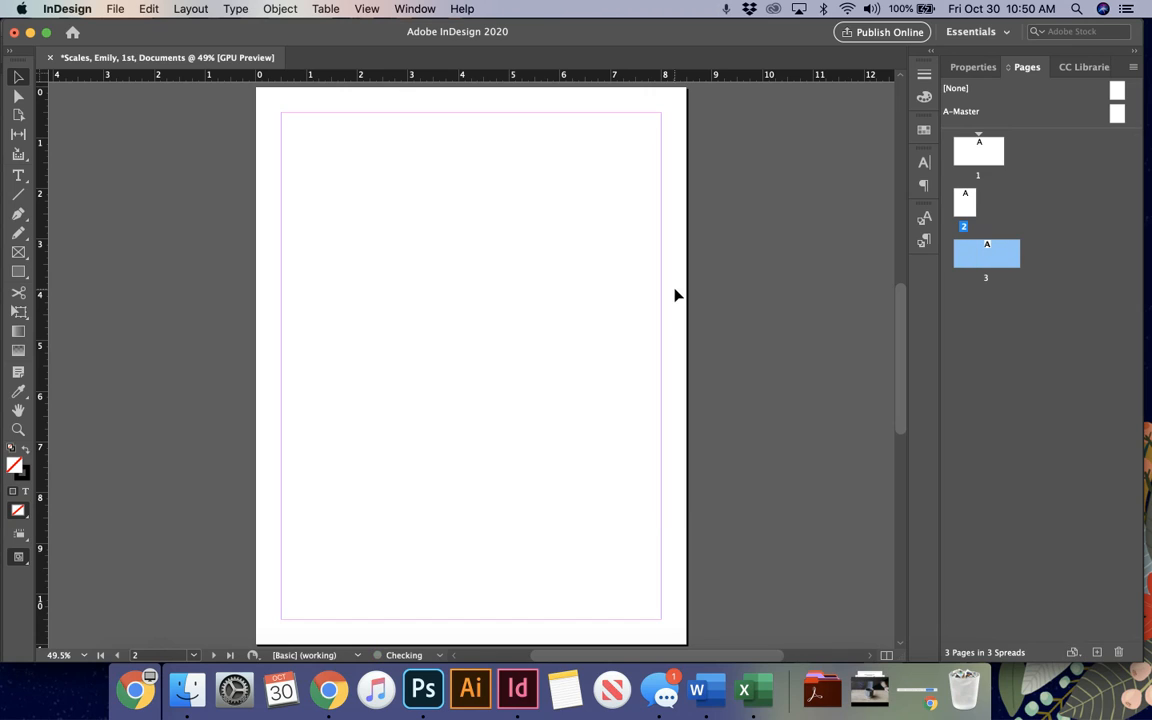
Step: Display pages 1, 2 and 3 one after another in the document window to check their sizes
double_click(975, 166)
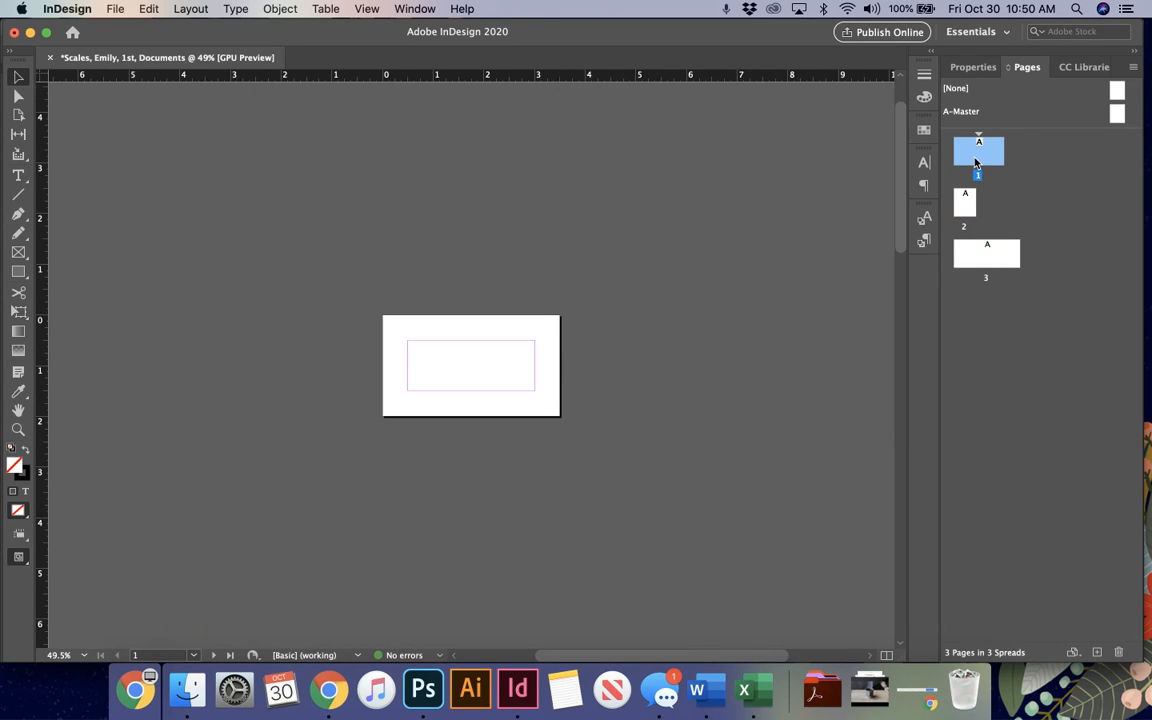
double_click(964, 198)
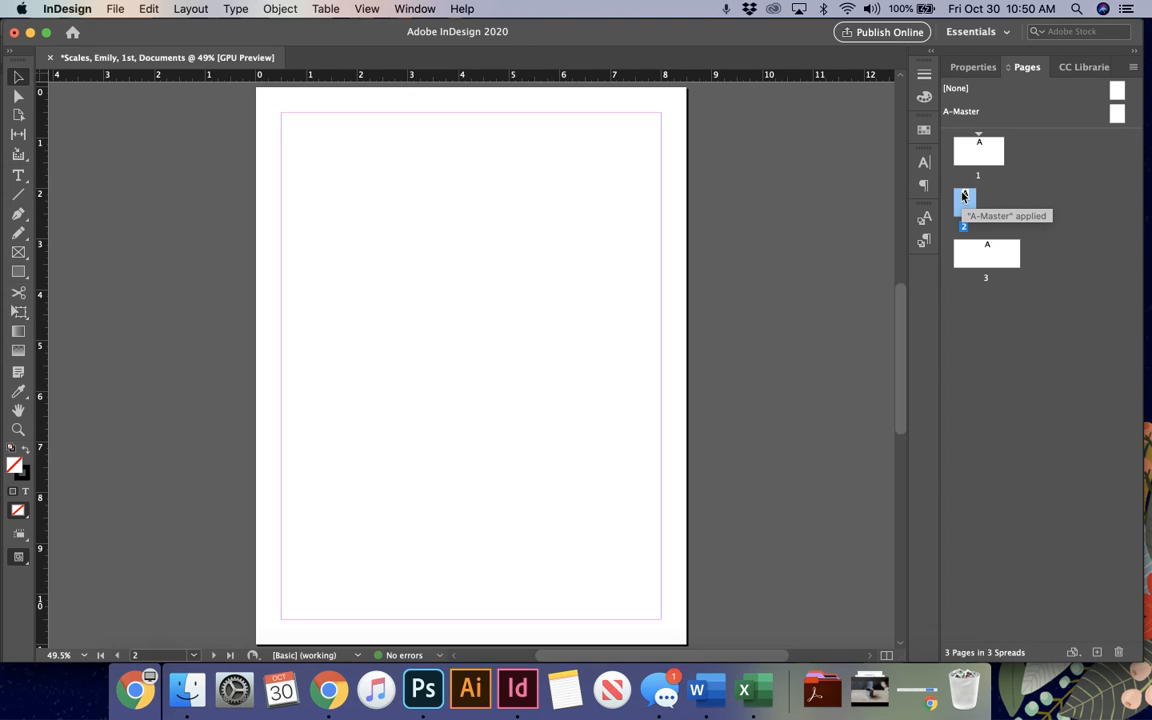
double_click(975, 248)
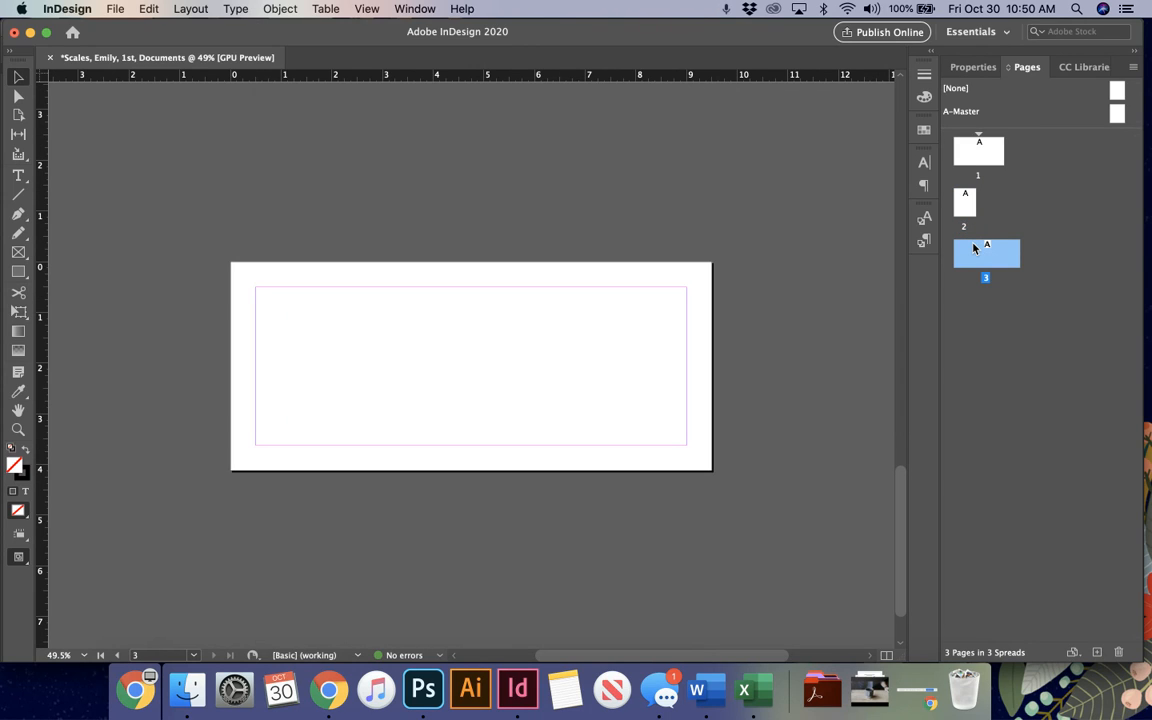